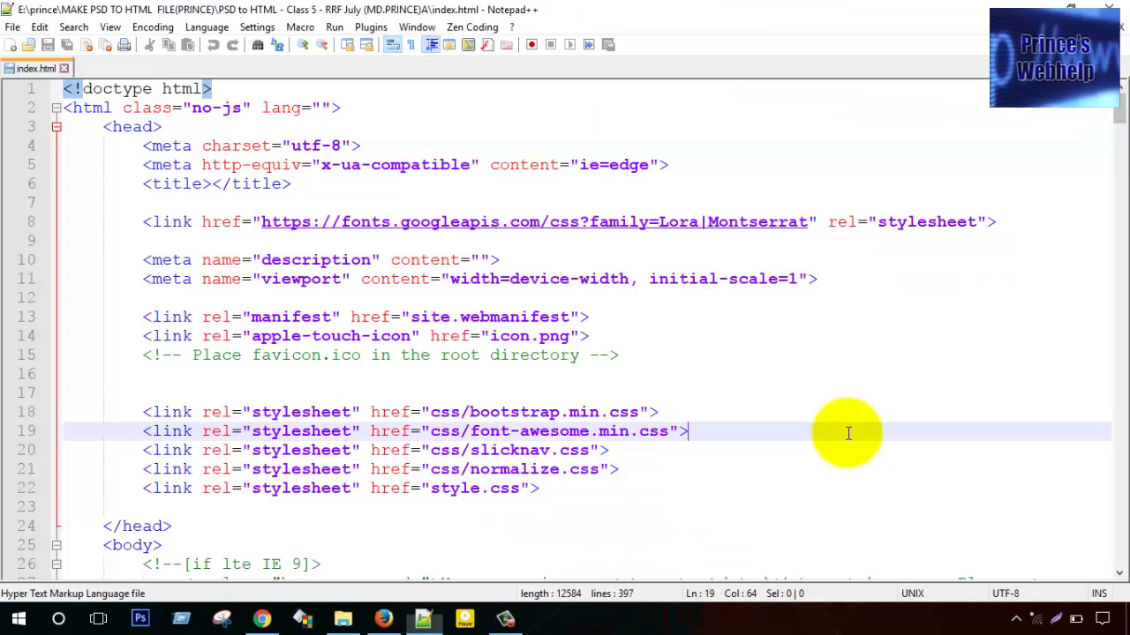
# Step: Switch to File Explorer and open the Notepad++ plugins folder under Program Files (x86) on Local Disk (C:)
pyautogui.hotkey('alt', 'Tab')
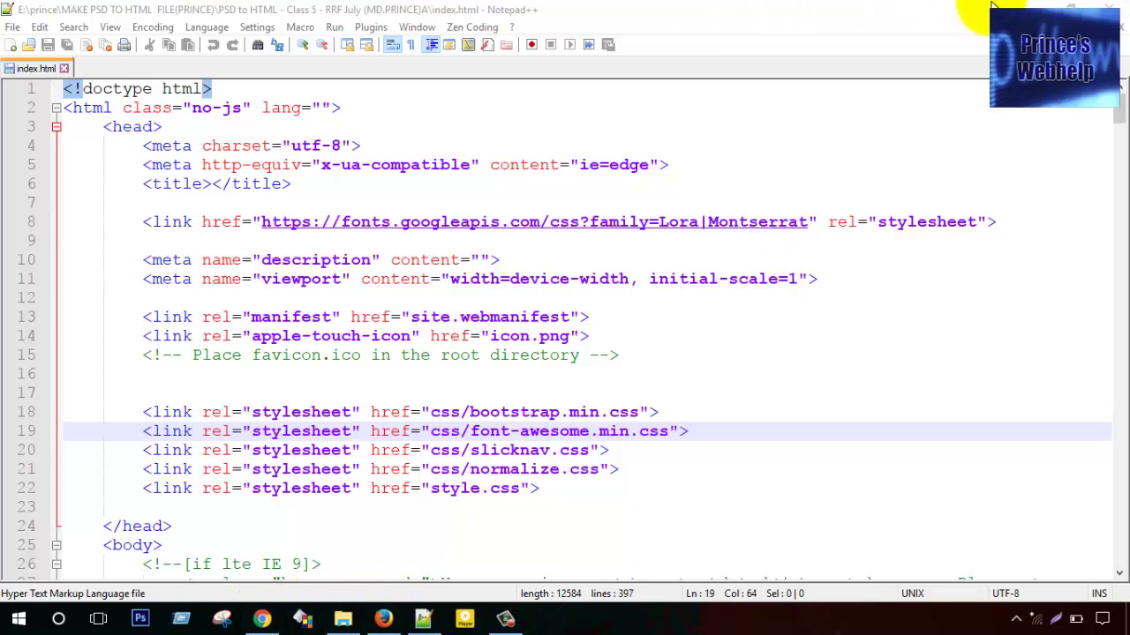
pyautogui.click(1069, 7)
pyautogui.doubleClick(29, 39)
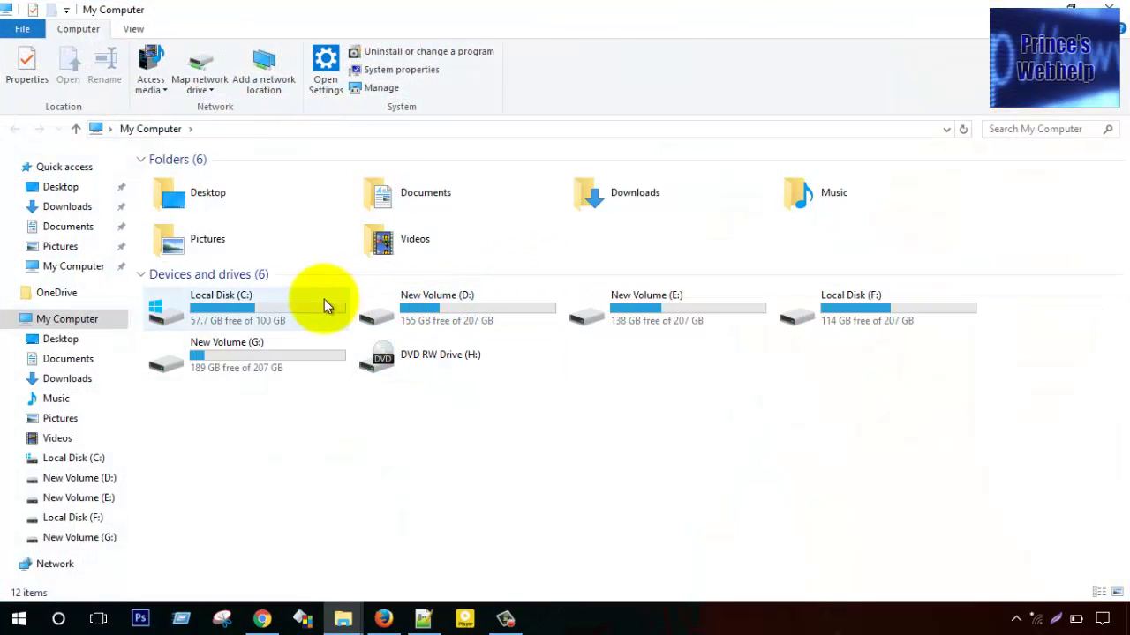
pyautogui.doubleClick(291, 303)
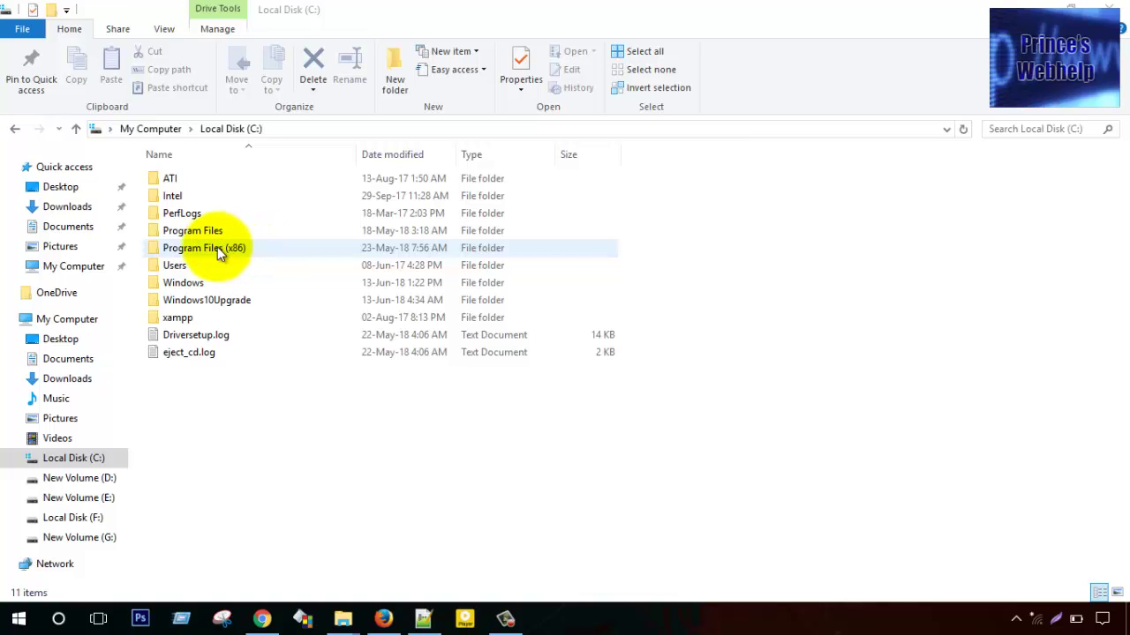
pyautogui.doubleClick(217, 247)
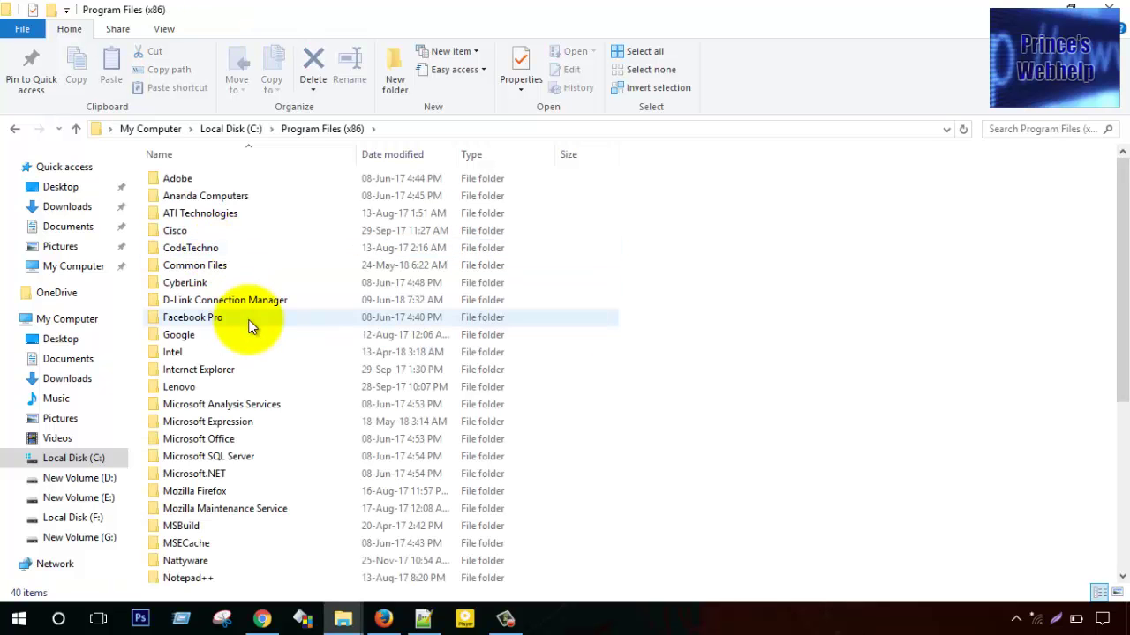
pyautogui.scroll(-3, 243, 296)
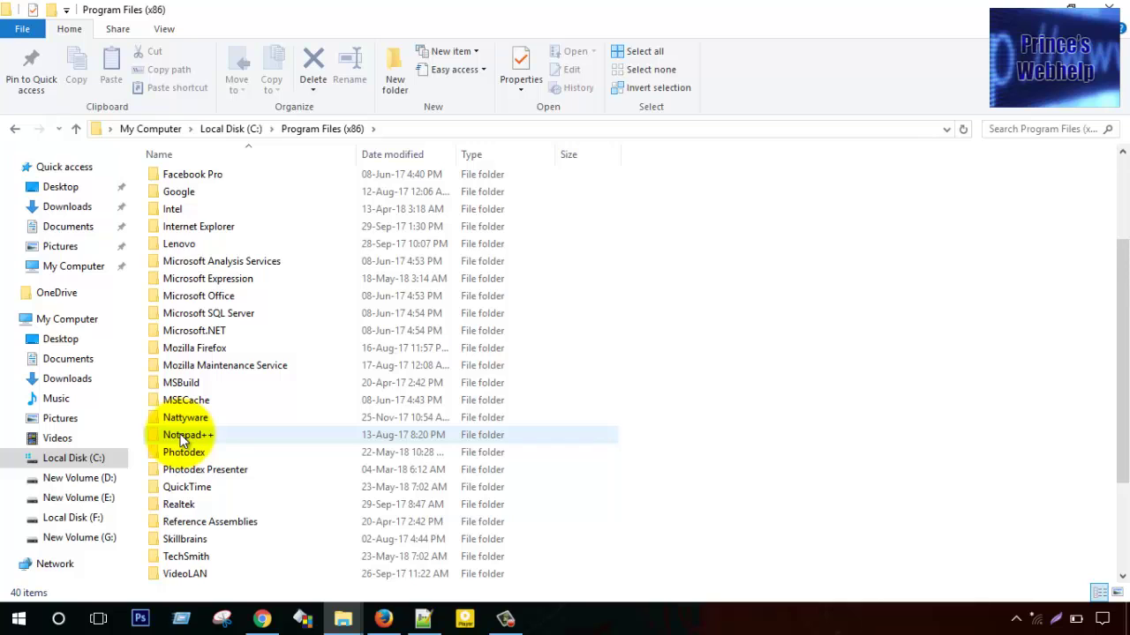
pyautogui.moveTo(183, 441)
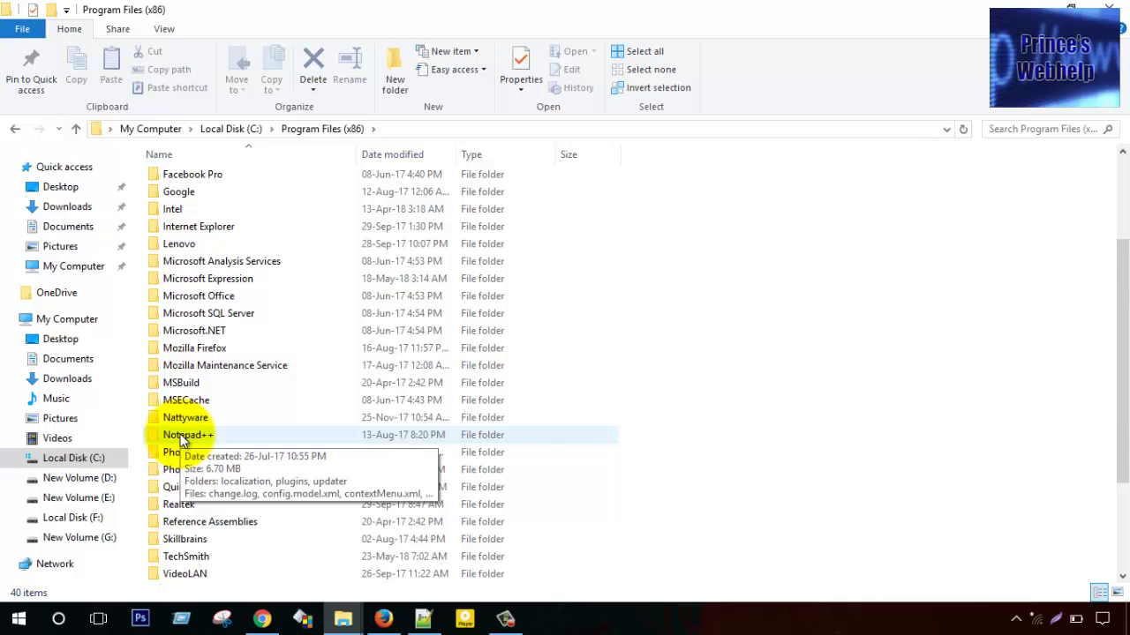
pyautogui.doubleClick(182, 437)
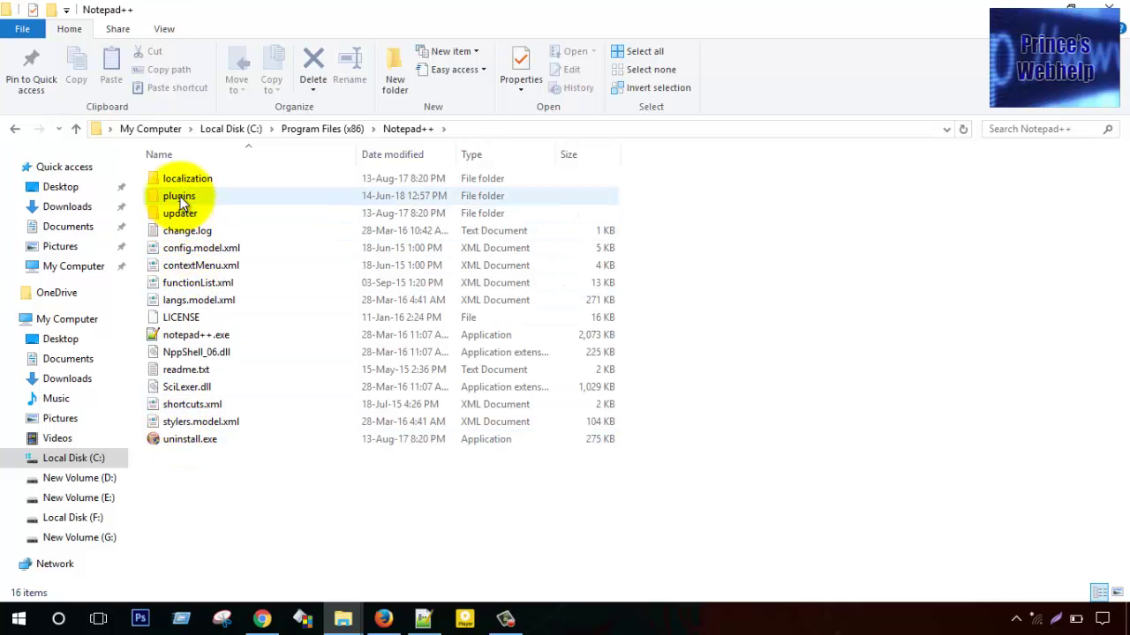
pyautogui.doubleClick(181, 197)
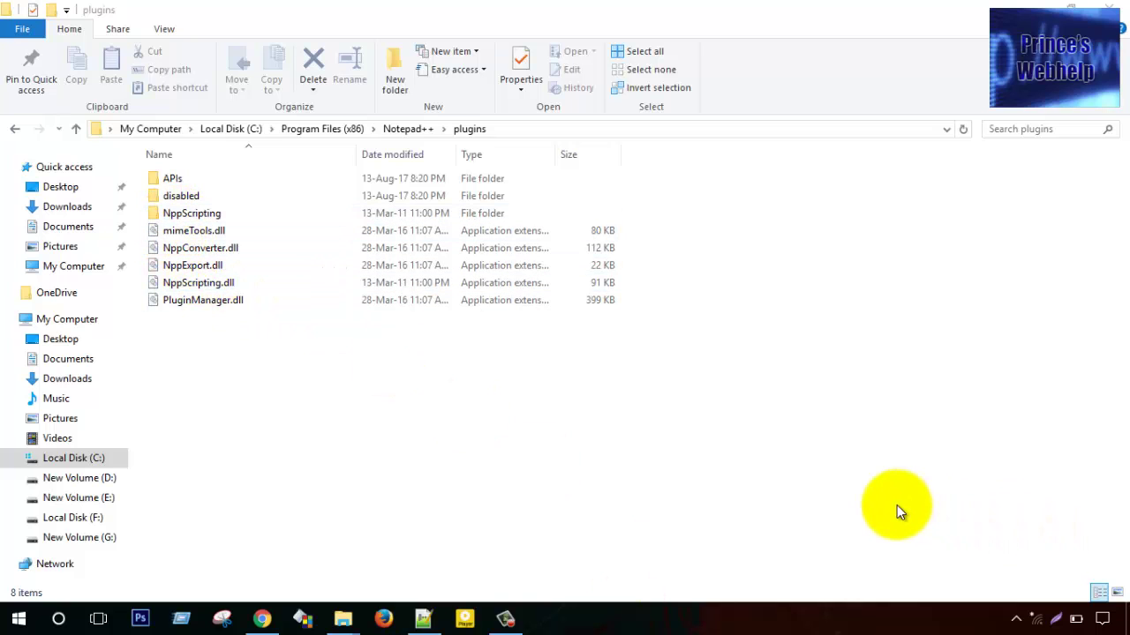
# Step: Delete the NppScripting folder and the NppScripting.dll file from the Notepad++ plugins folder
pyautogui.click(173, 214)
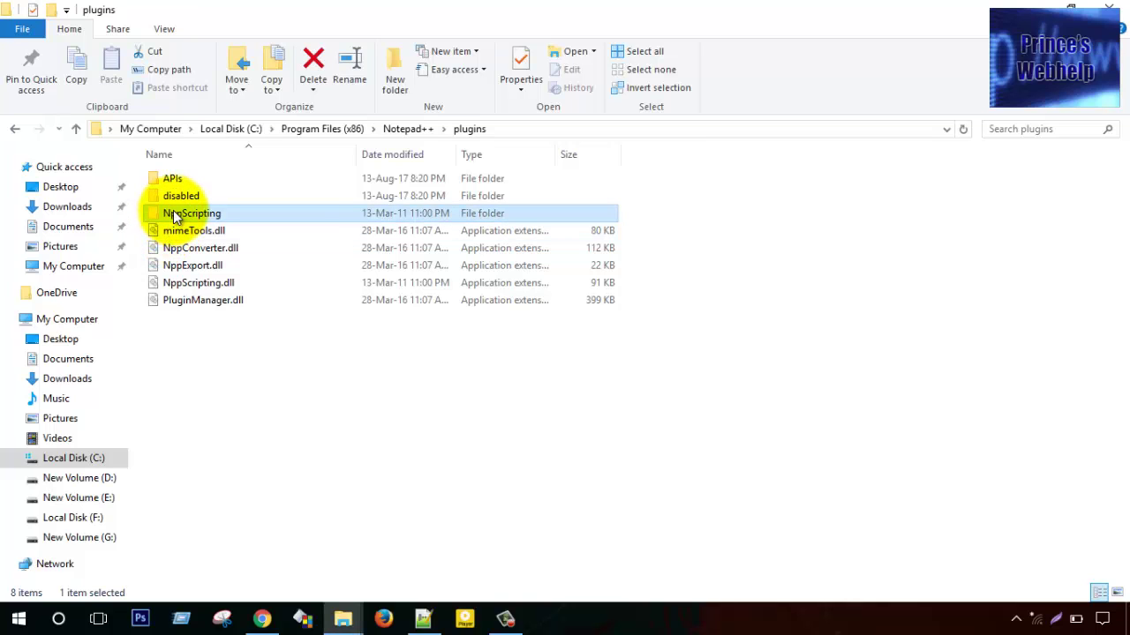
pyautogui.press('Delete')
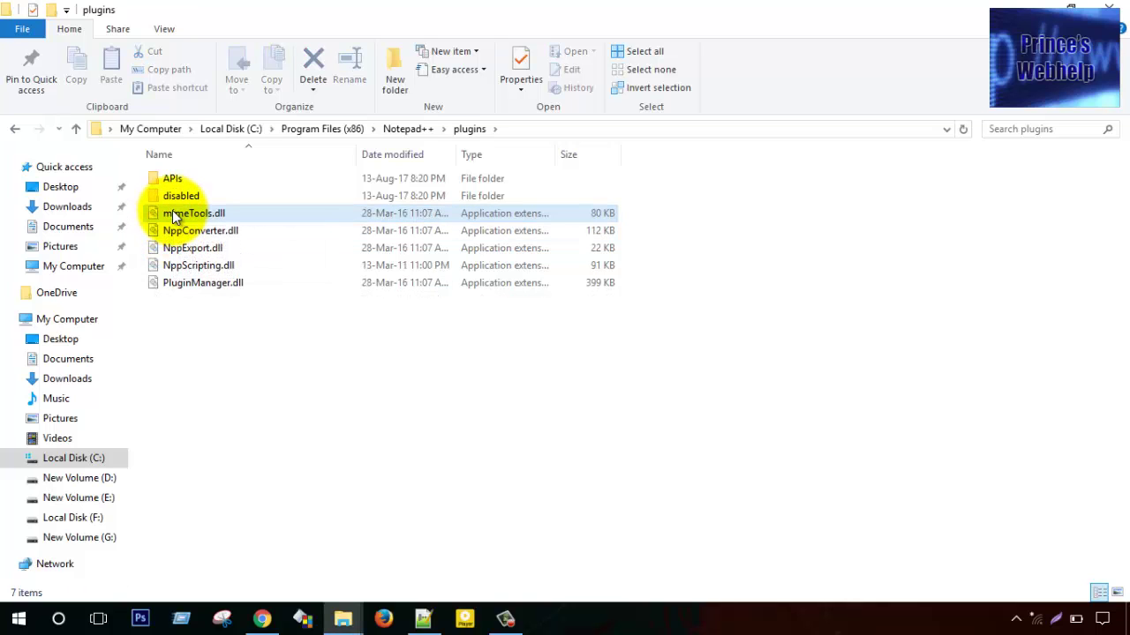
pyautogui.click(179, 270)
pyautogui.rightClick(176, 264)
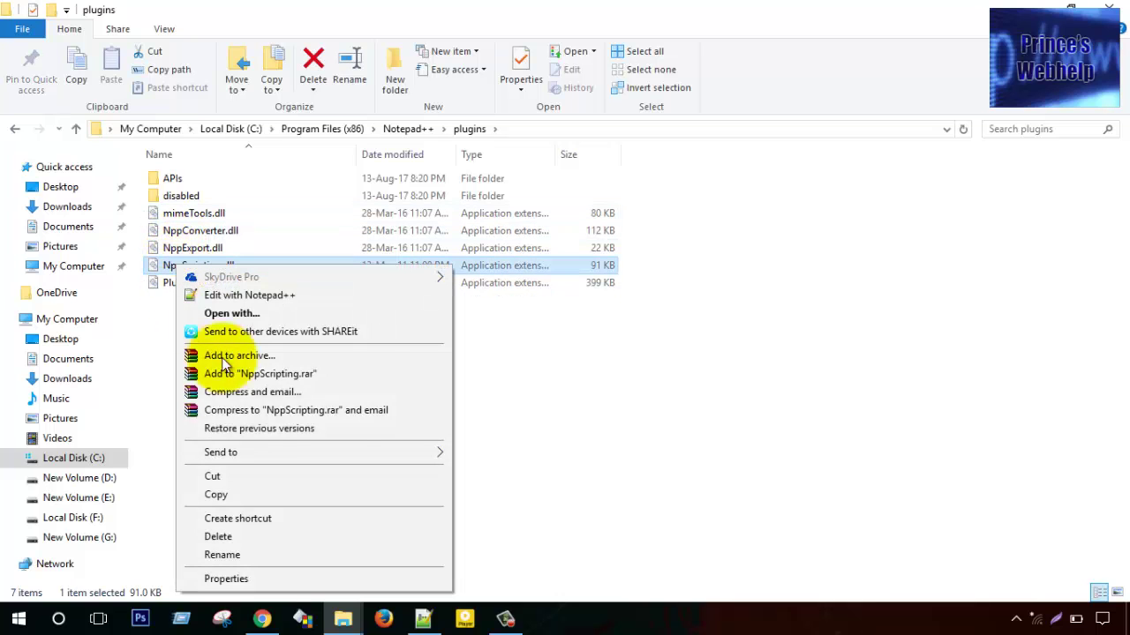
pyautogui.click(237, 535)
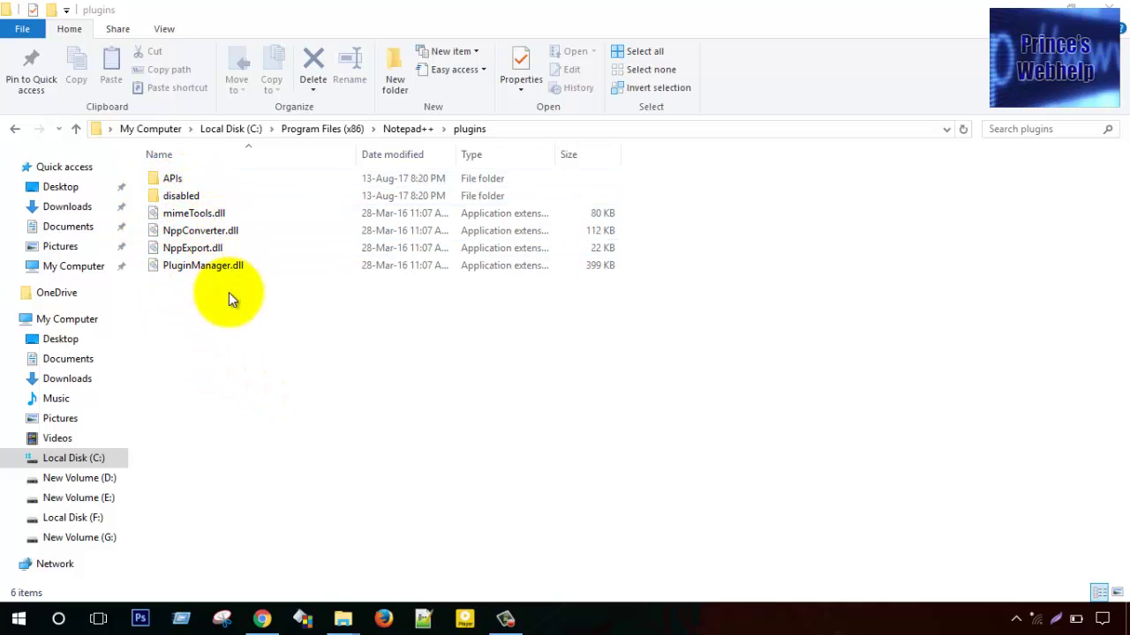
pyautogui.click(76, 132)
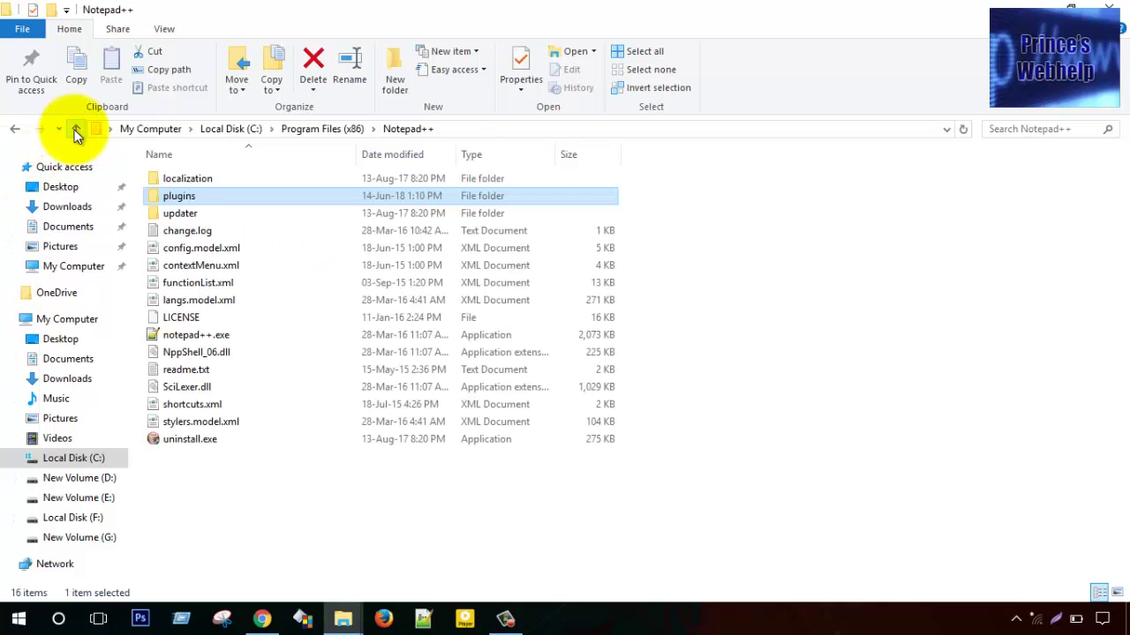
pyautogui.doubleClick(192, 197)
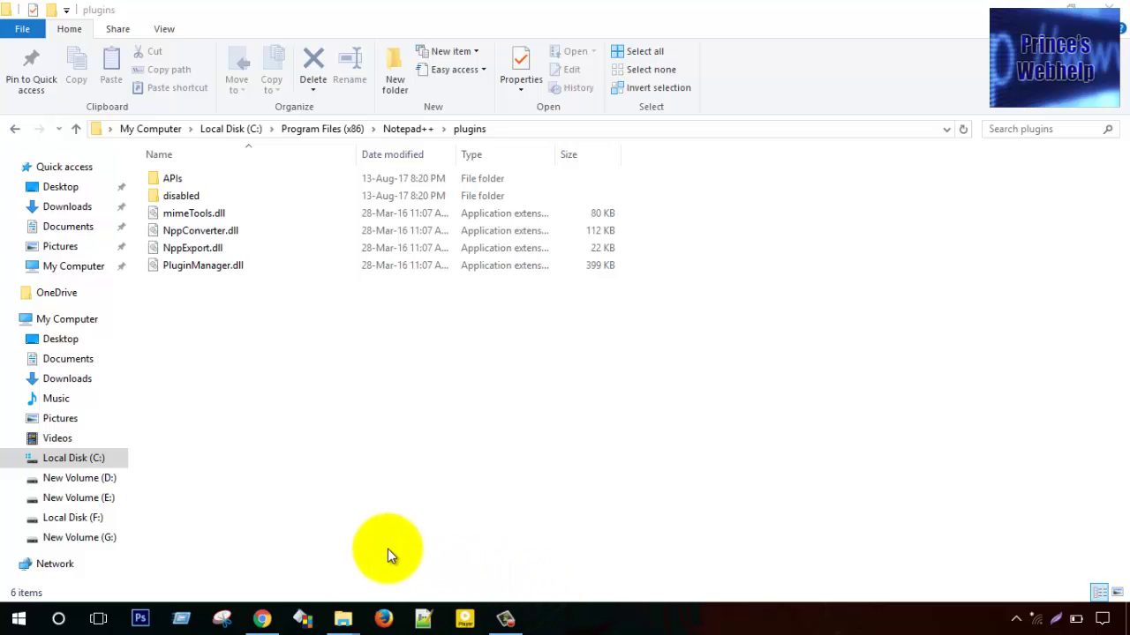
# Step: Switch to Chrome and go from the zen coding search results to the zen-coding project page on Google Code Archive
pyautogui.click(262, 619)
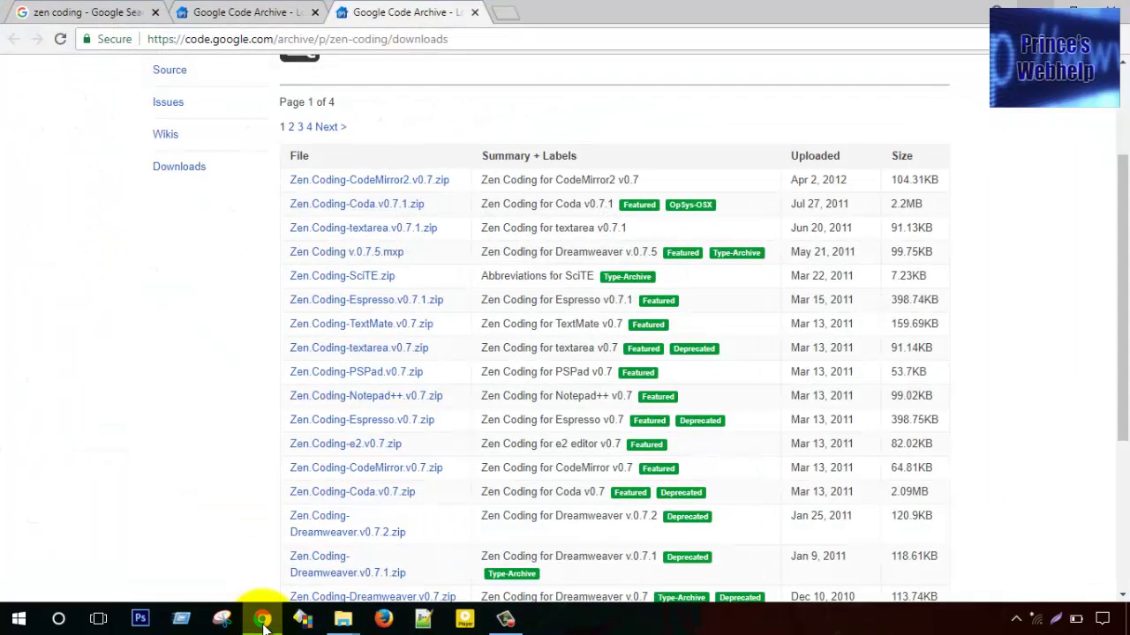
pyautogui.click(62, 9)
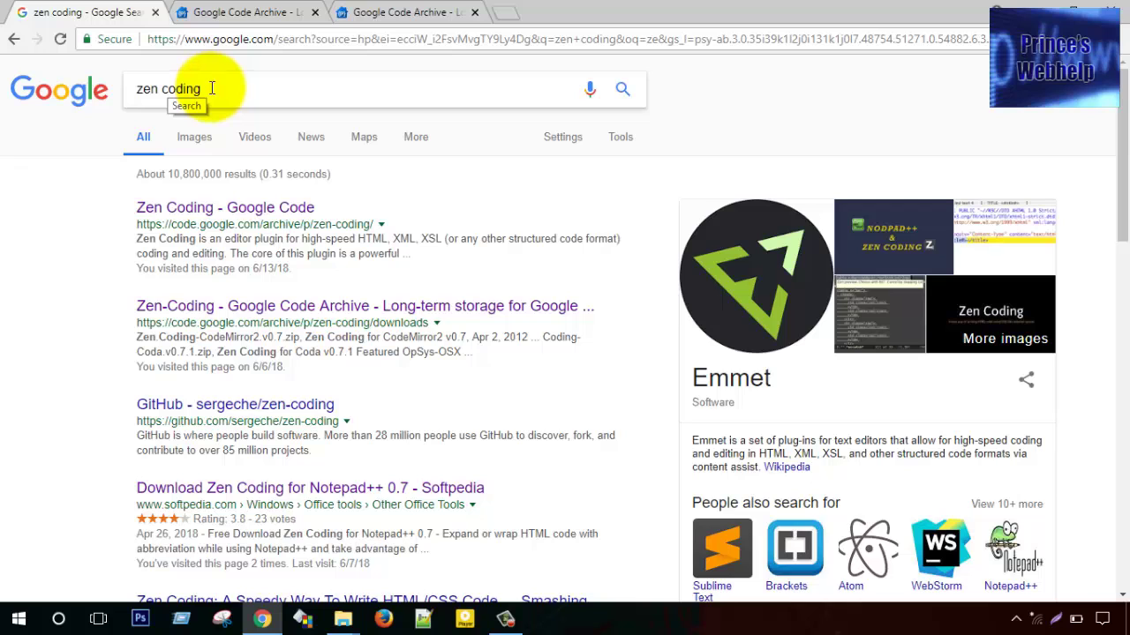
pyautogui.moveTo(212, 88); pyautogui.dragTo(128, 93)
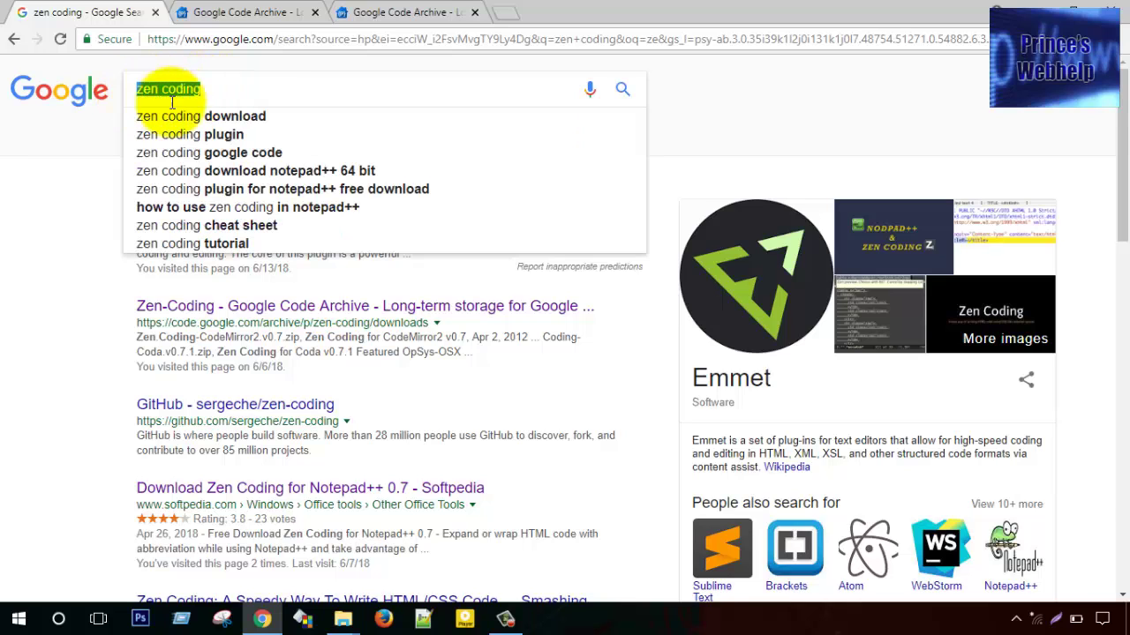
pyautogui.click(174, 211)
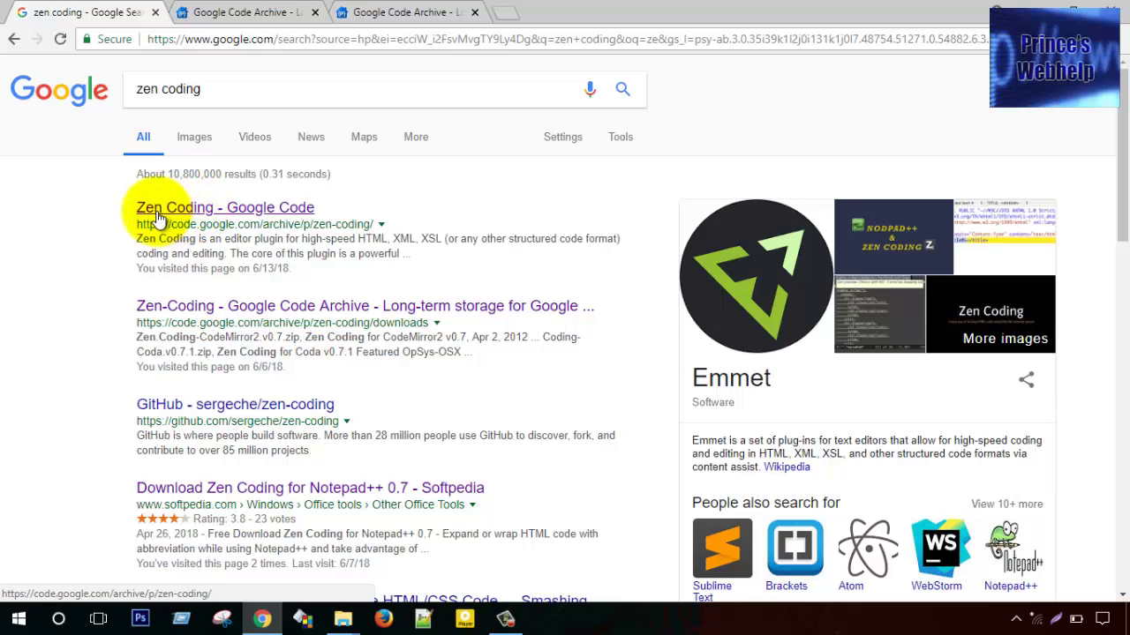
pyautogui.click(218, 11)
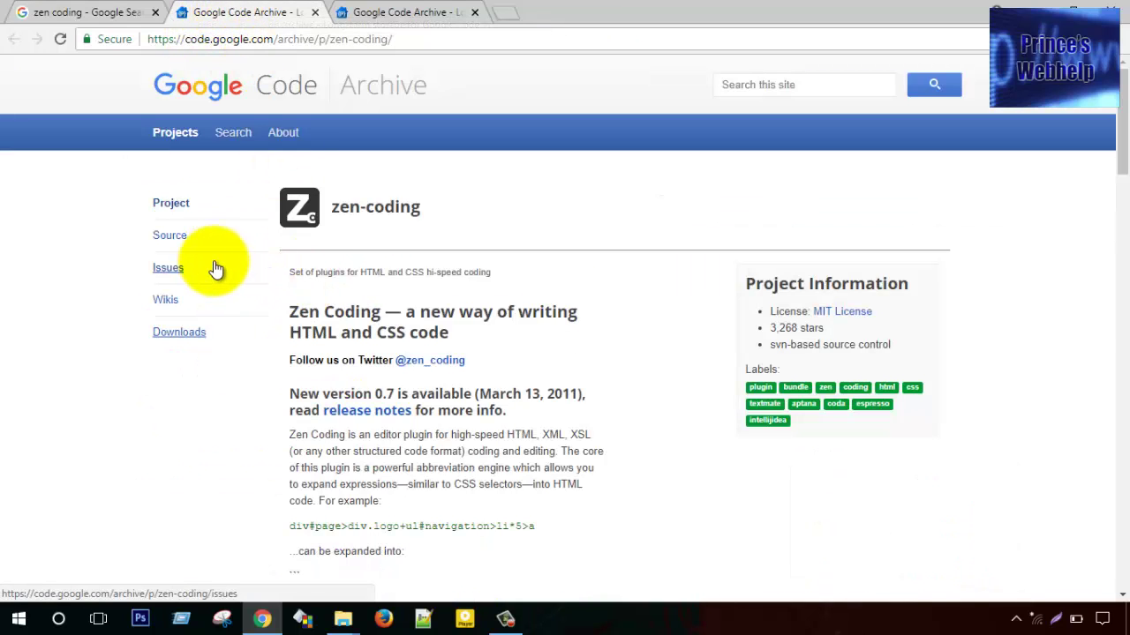
# Step: Examine the zen-coding project page for the abbreviation engine's features and the officially supported editors
pyautogui.scroll(-3, 378, 294)
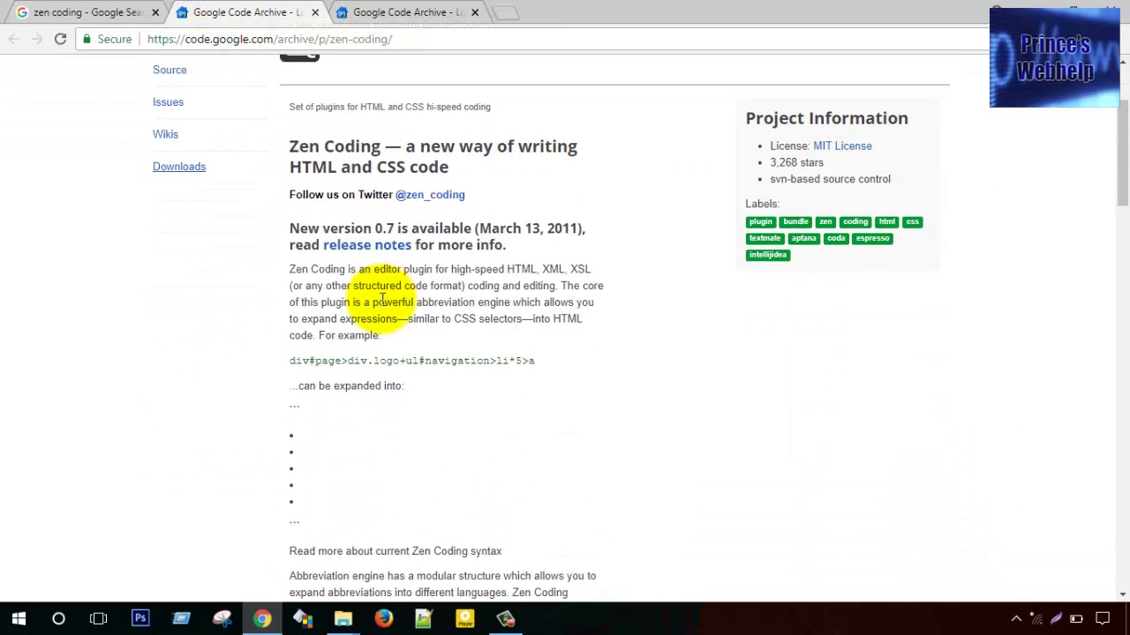
pyautogui.scroll(-5, 382, 304)
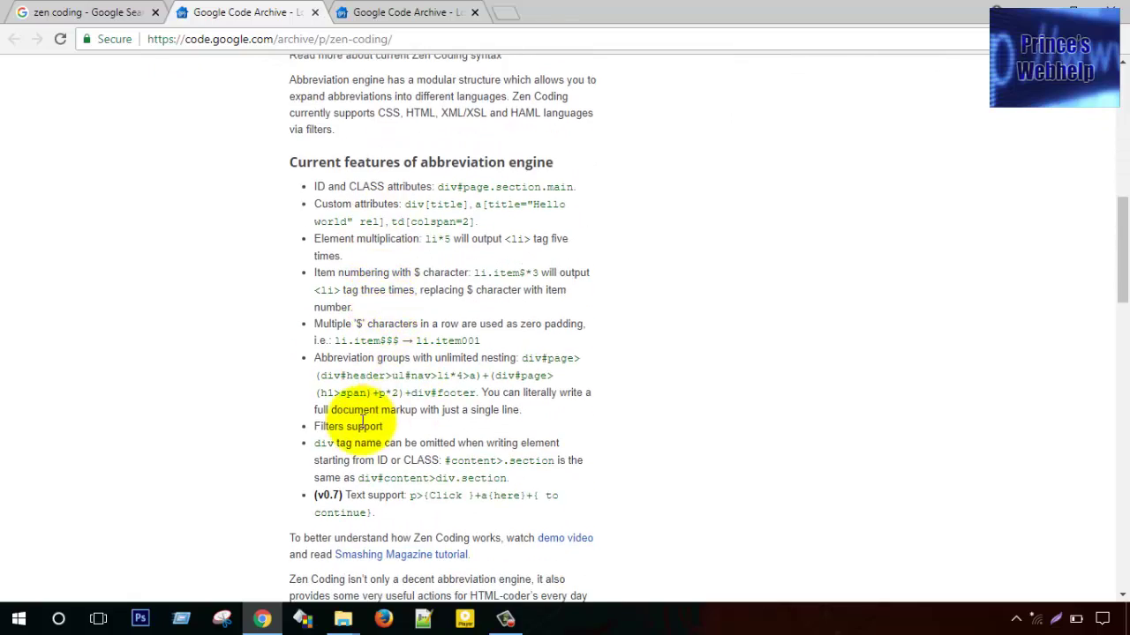
pyautogui.scroll(-2, 366, 406)
pyautogui.scroll(-3, 504, 365)
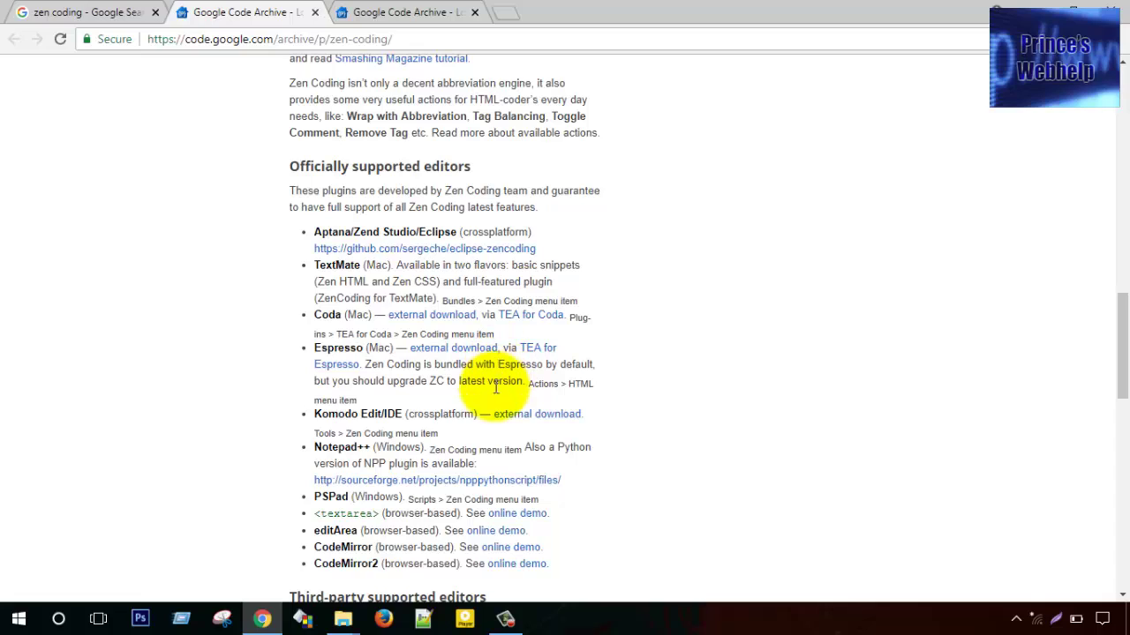
pyautogui.scroll(4, 458, 415)
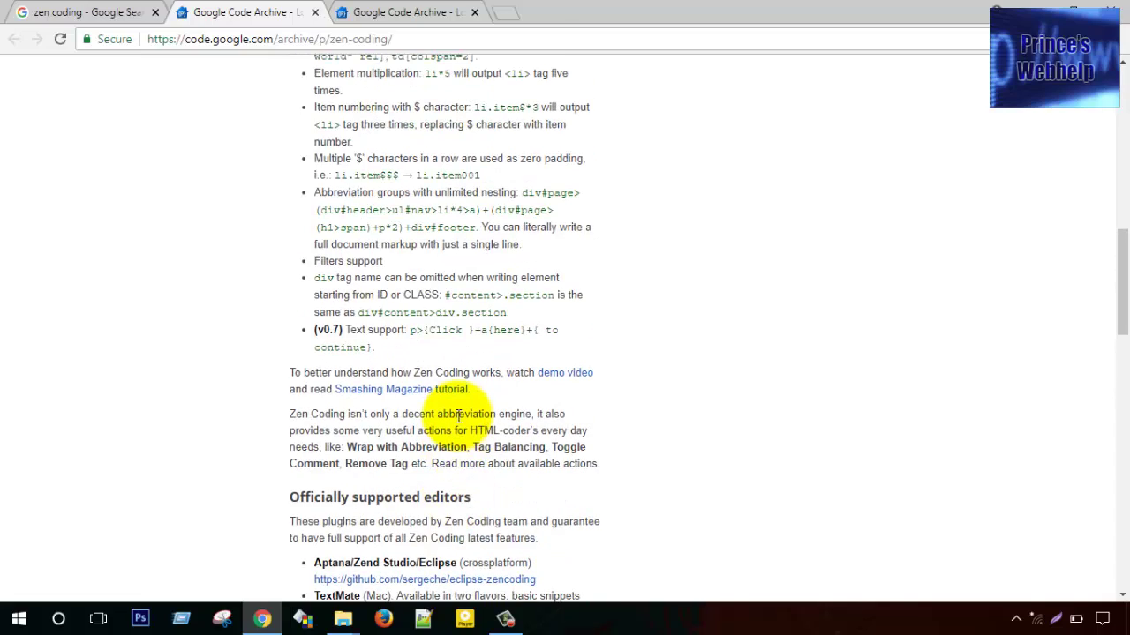
pyautogui.scroll(4, 458, 416)
pyautogui.scroll(4, 457, 415)
pyautogui.scroll(-3, 457, 415)
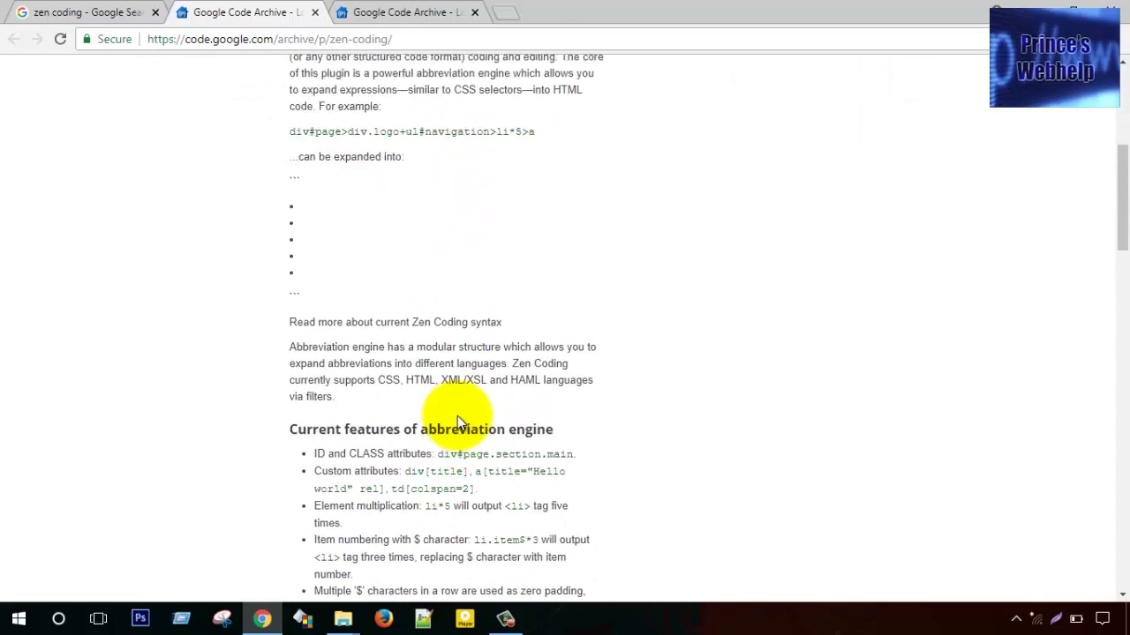
pyautogui.scroll(-8, 457, 415)
pyautogui.scroll(5, 458, 416)
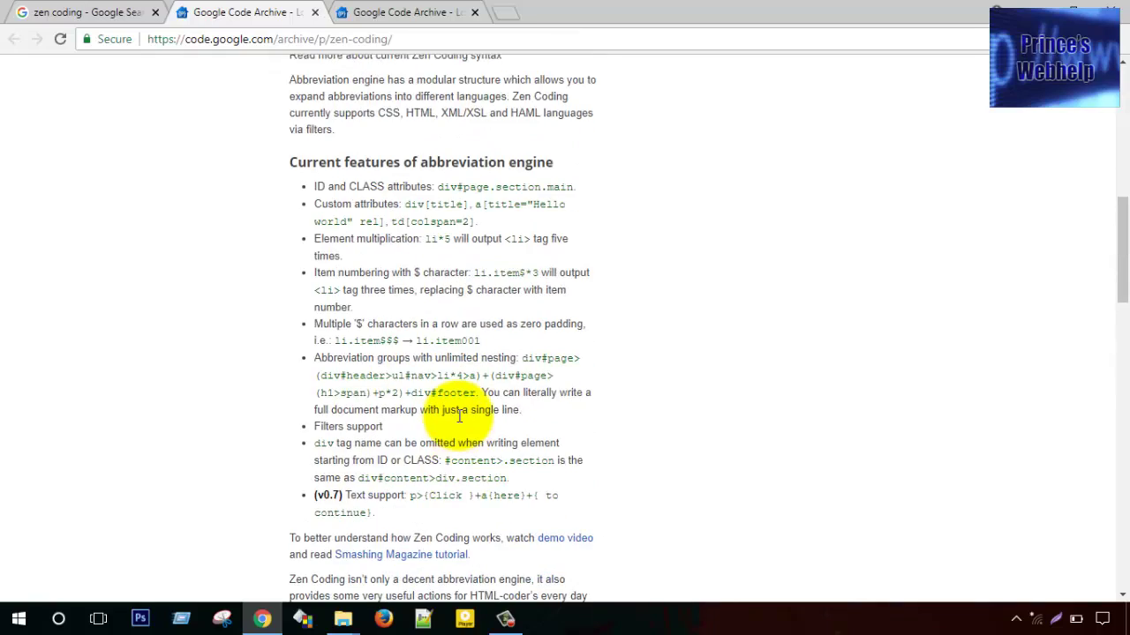
pyautogui.scroll(8, 458, 416)
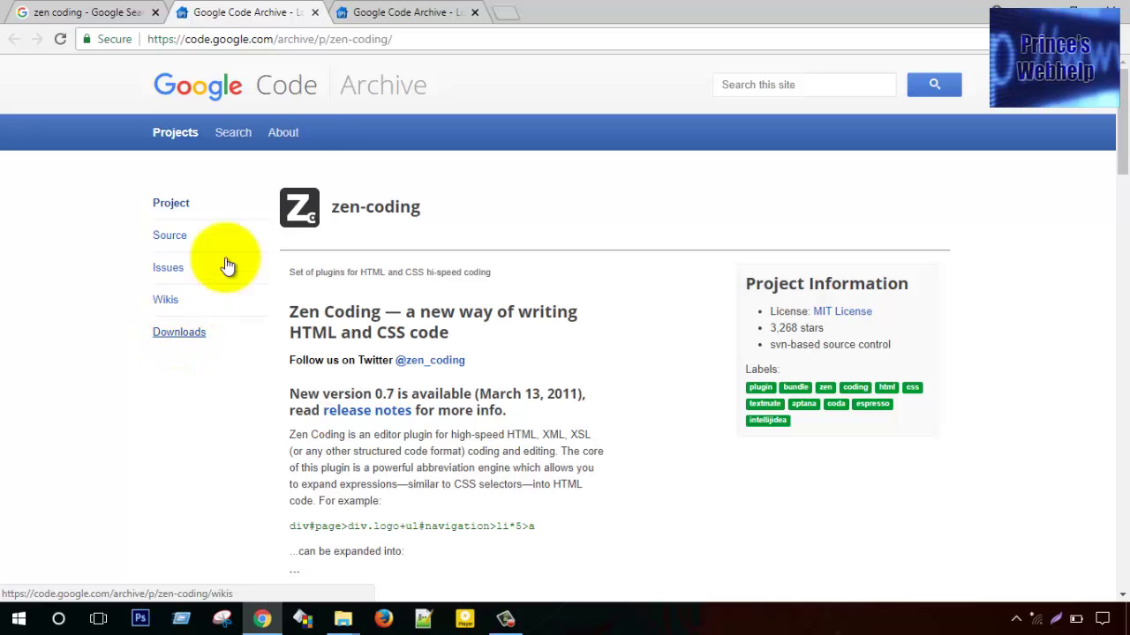
# Step: Download Zen.Coding-Notepad++.v0.7.zip from the zen-coding downloads page on Google Code Archive
pyautogui.click(371, 18)
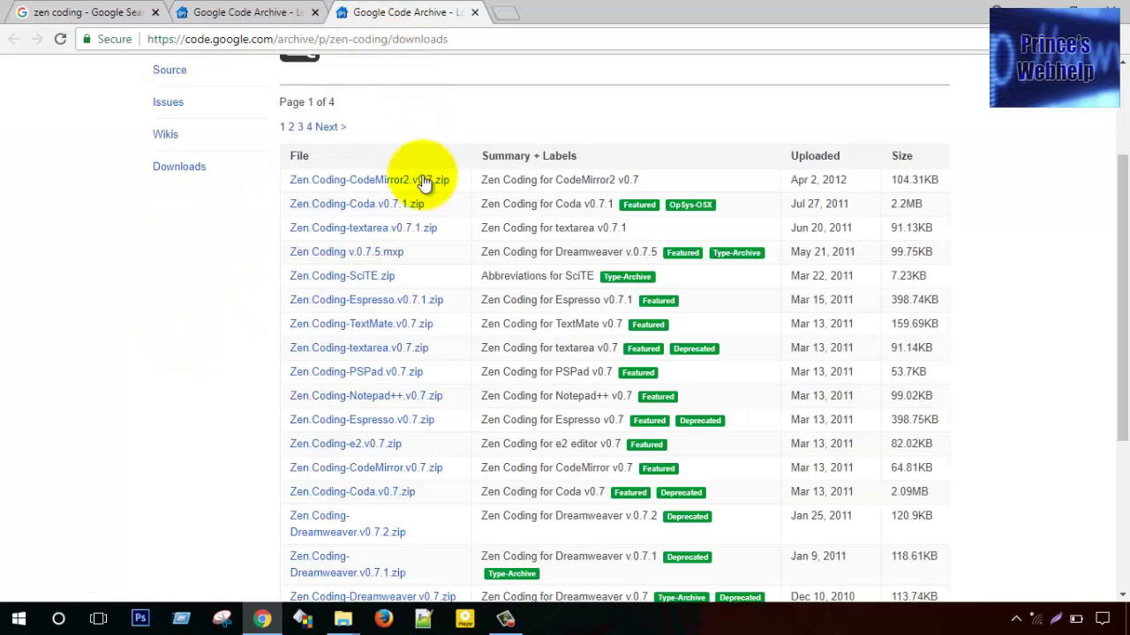
pyautogui.scroll(2, 388, 199)
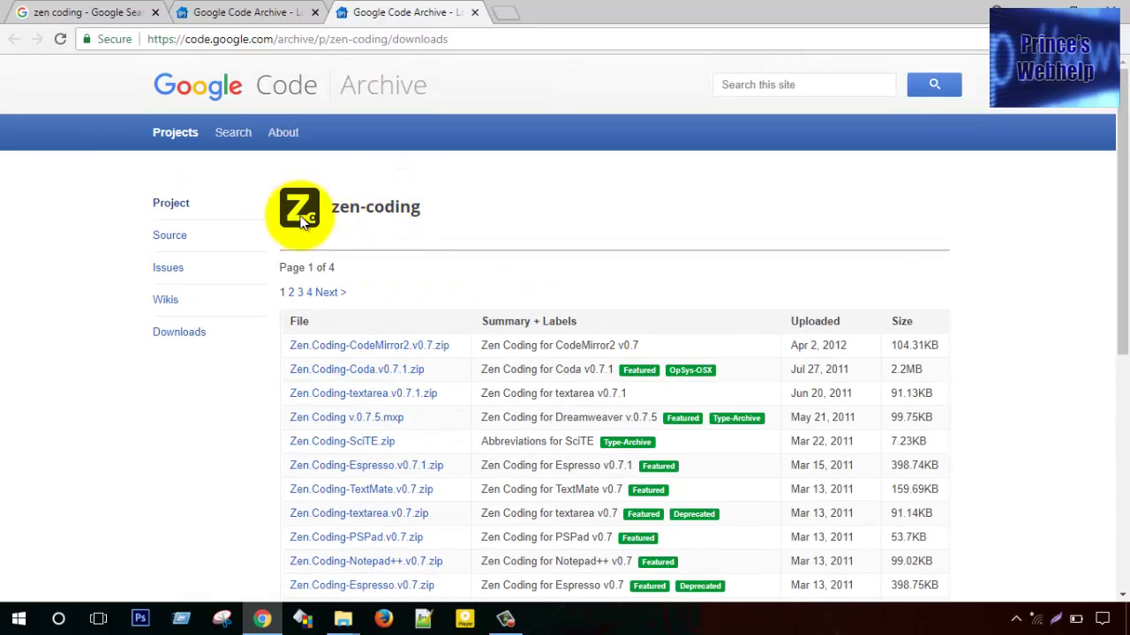
pyautogui.scroll(-1, 303, 403)
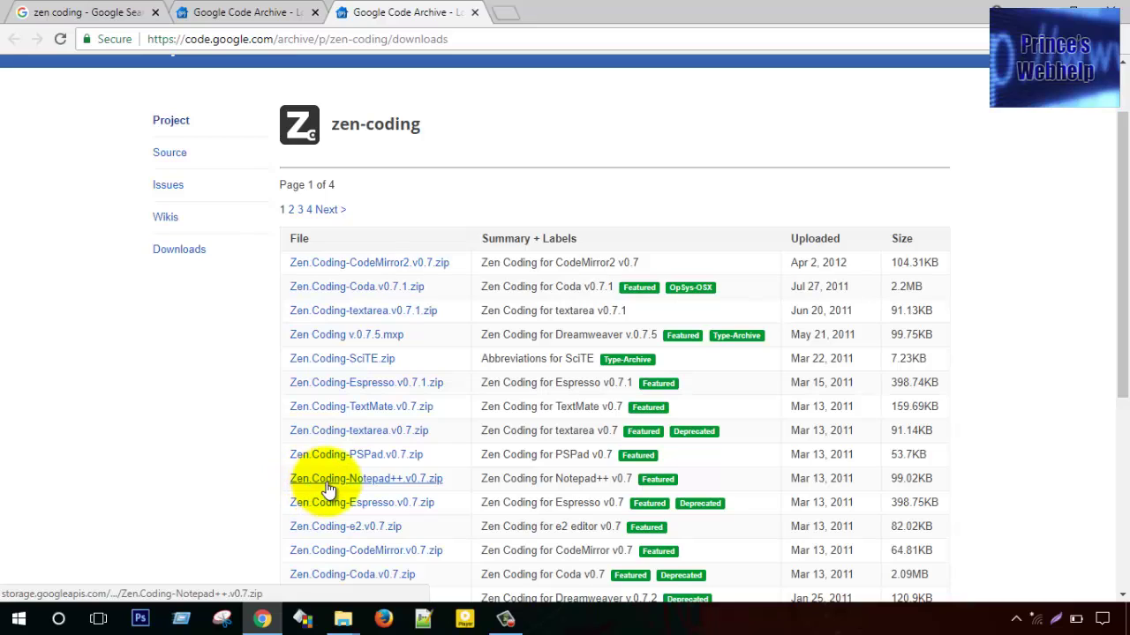
pyautogui.click(433, 502)
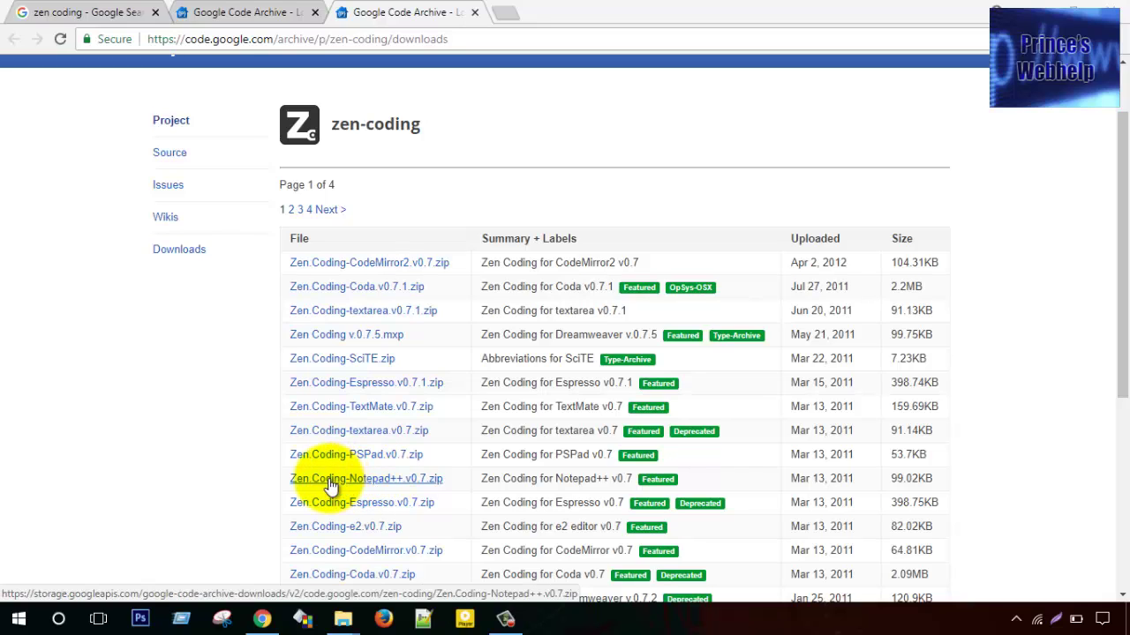
pyautogui.rightClick(414, 477)
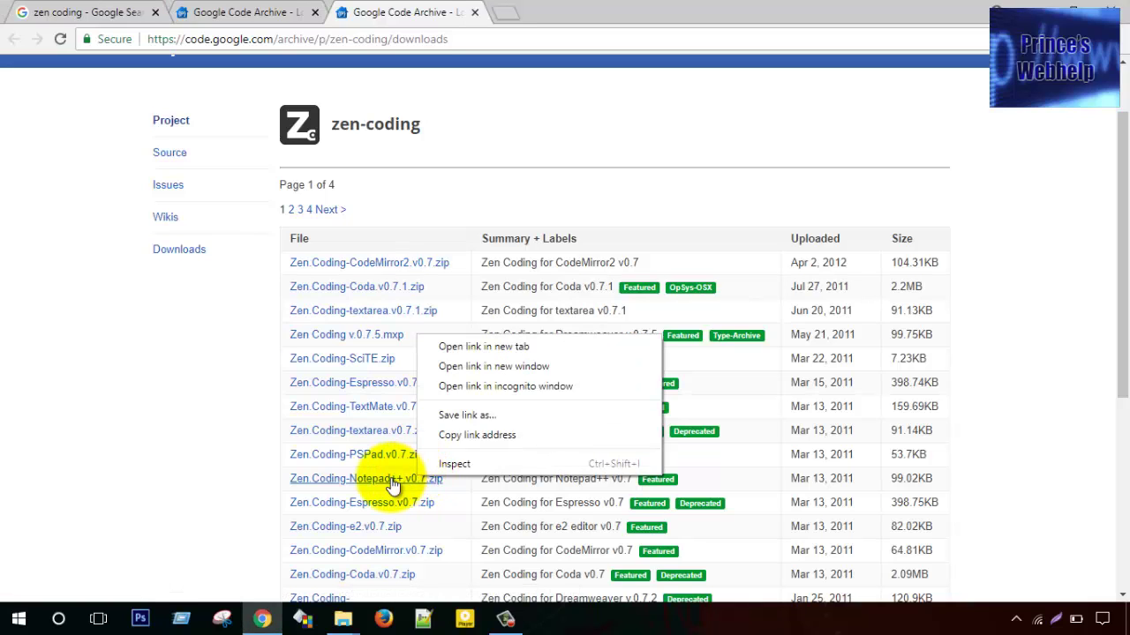
pyautogui.click(391, 477)
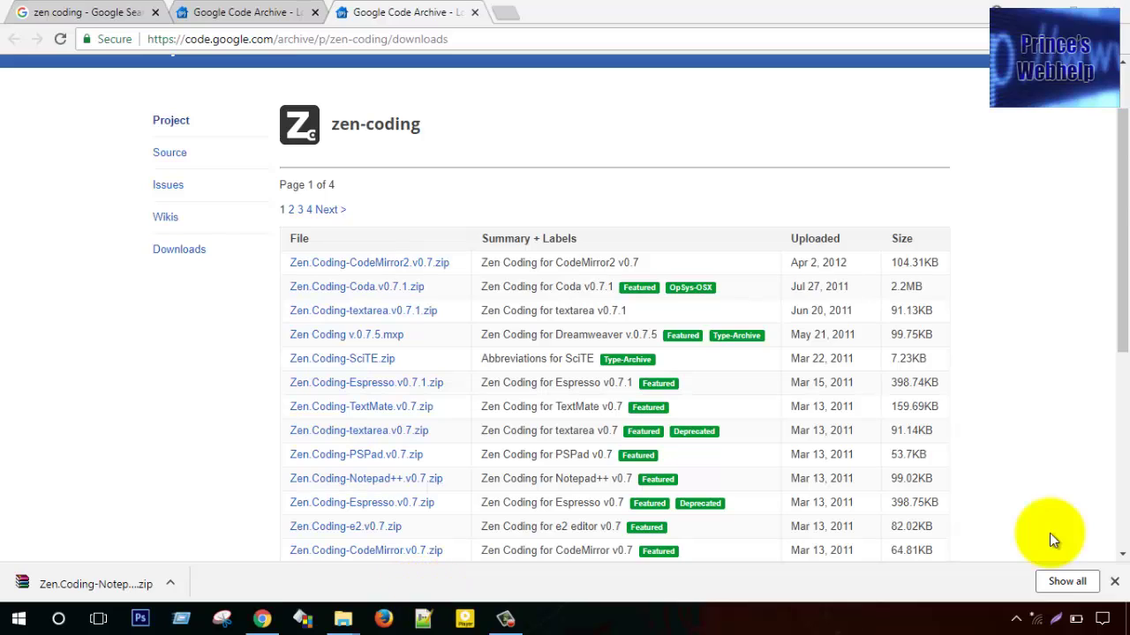
# Step: Open the downloaded Zen Coding archive in WinRAR, dismiss the licence reminder and leave the archive window over the desktop
pyautogui.click(115, 579)
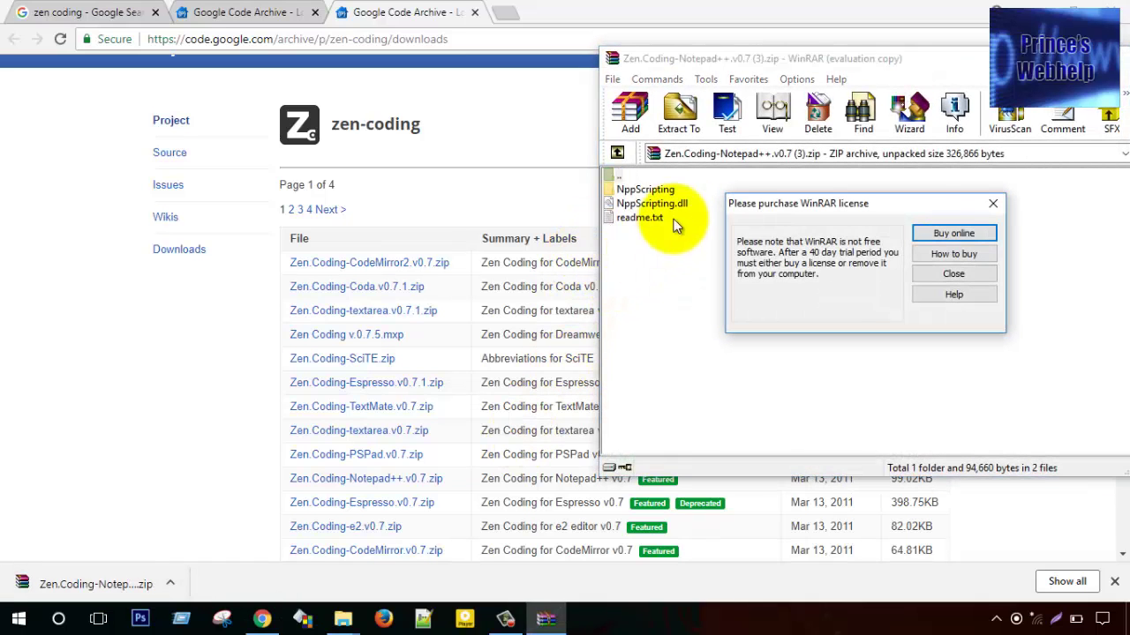
pyautogui.click(992, 203)
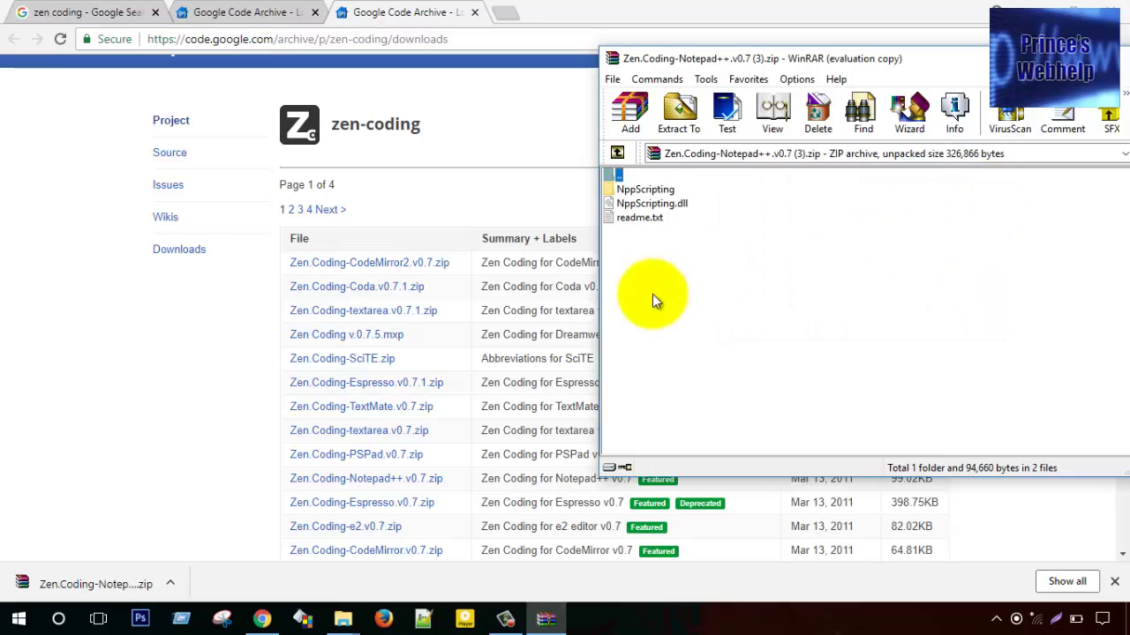
pyautogui.click(542, 617)
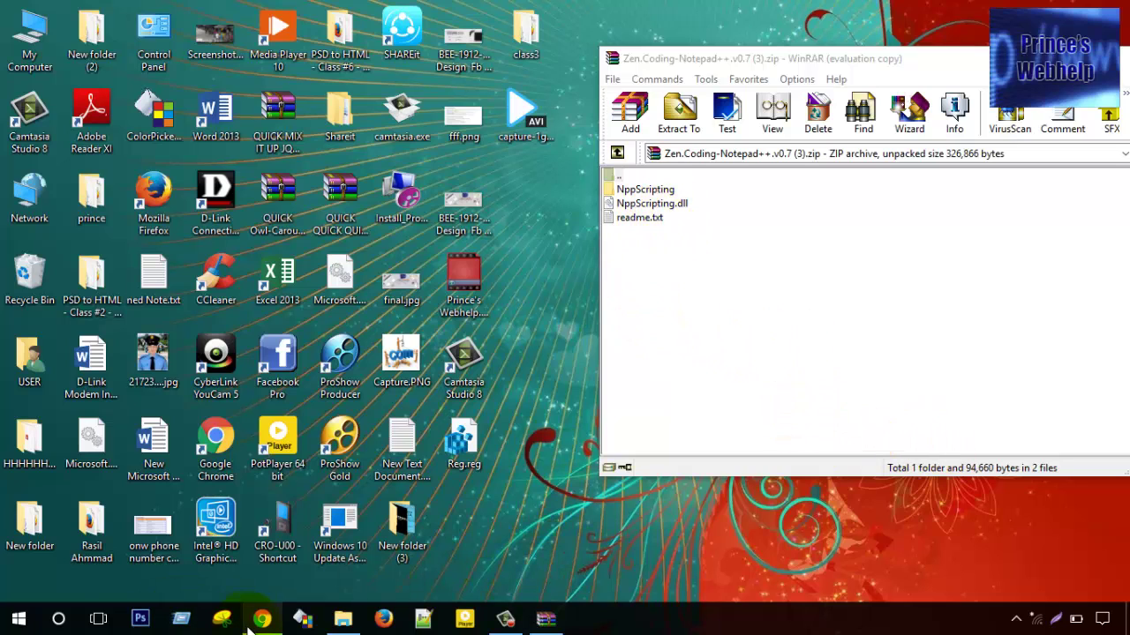
# Step: Open the plugins folder of Notepad++ under Program Files (x86) on Local Disk (C:) in File Explorer
pyautogui.click(25, 33)
pyautogui.doubleClick(24, 32)
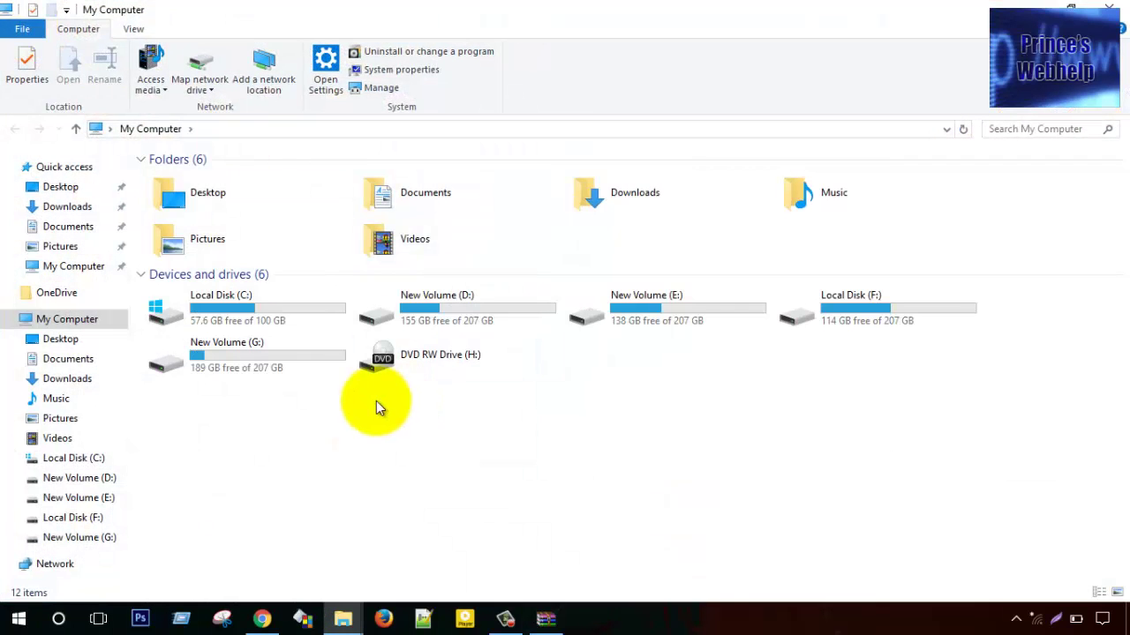
pyautogui.doubleClick(271, 307)
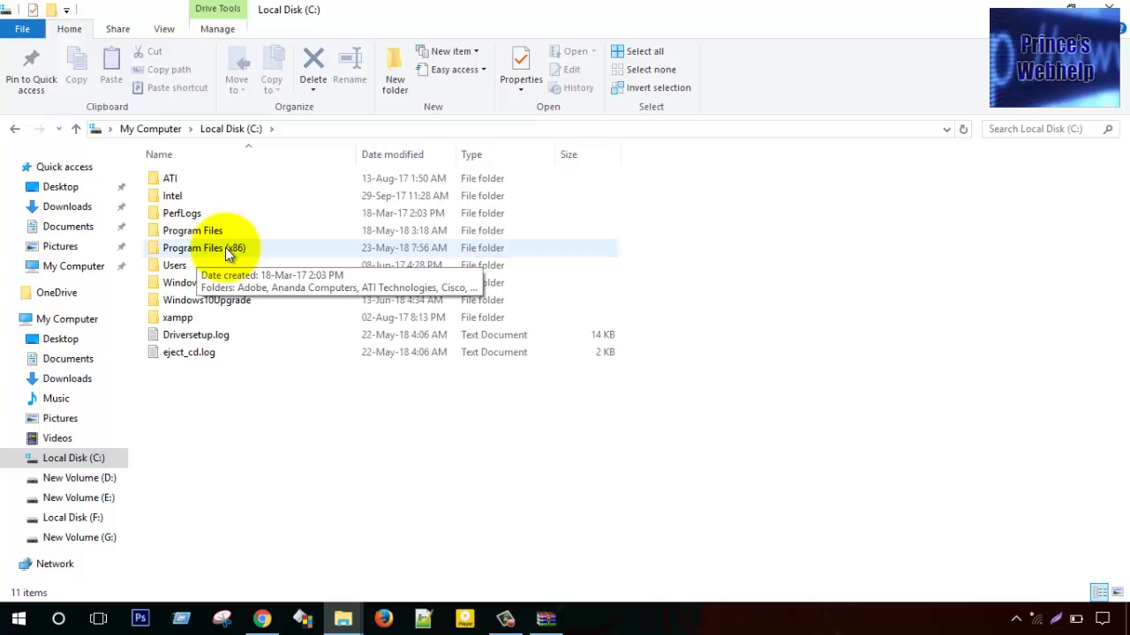
pyautogui.doubleClick(225, 247)
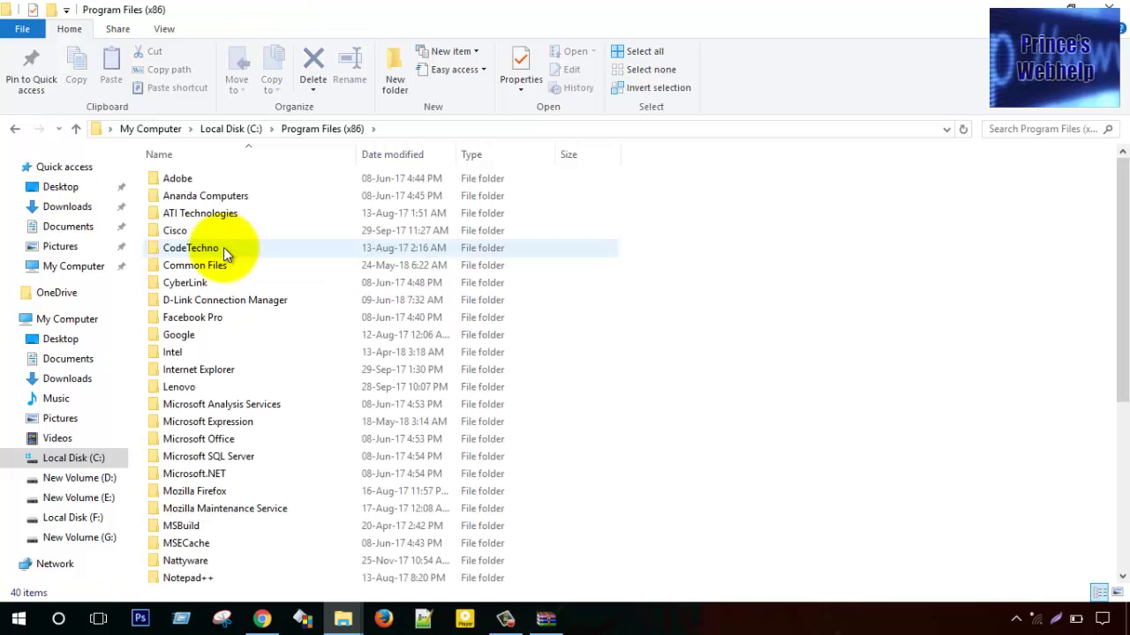
pyautogui.scroll(-1, 201, 389)
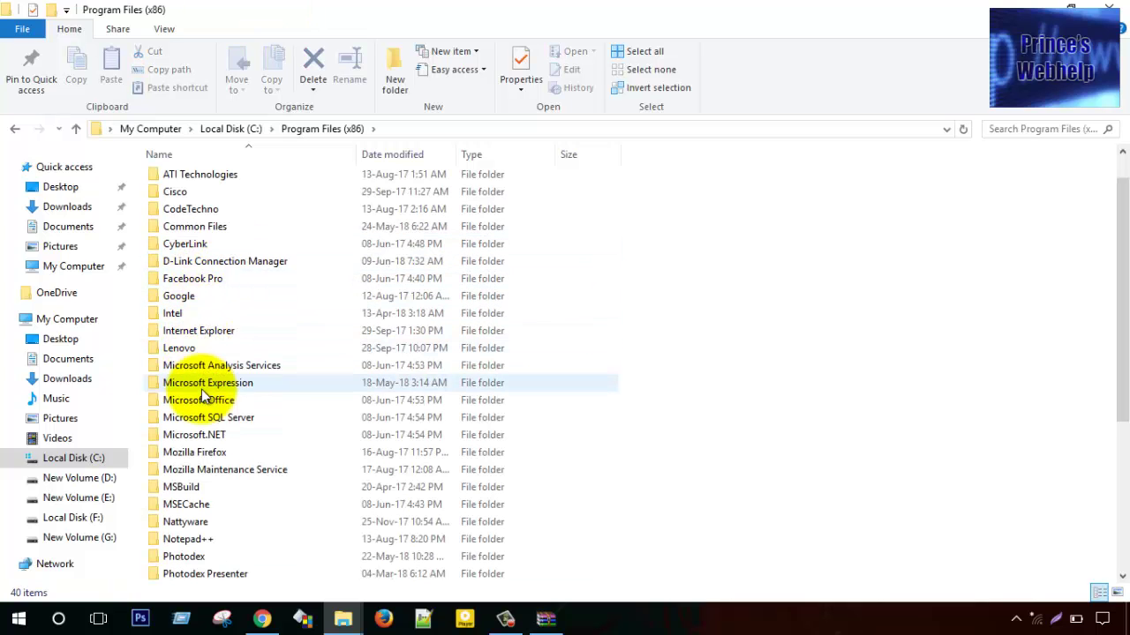
pyautogui.click(174, 541)
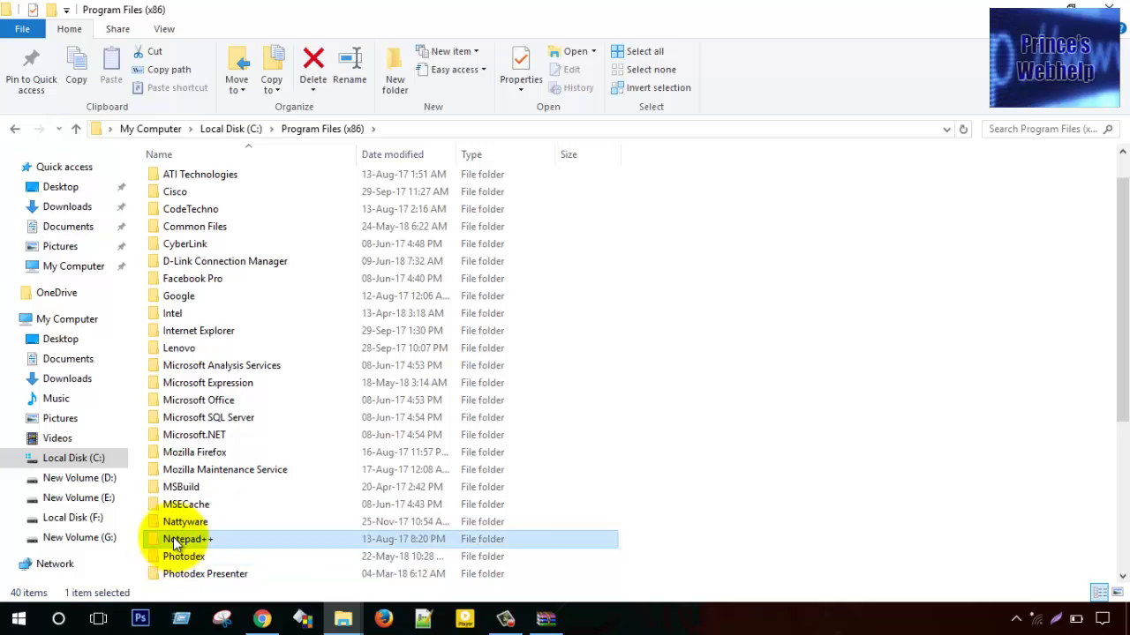
pyautogui.doubleClick(174, 541)
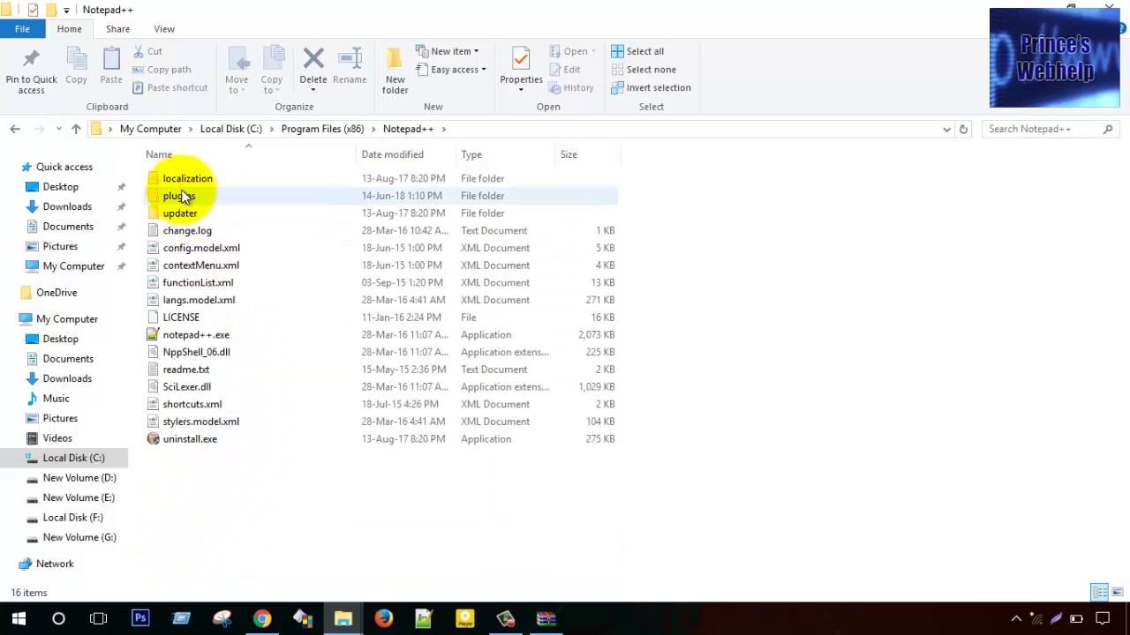
pyautogui.doubleClick(178, 196)
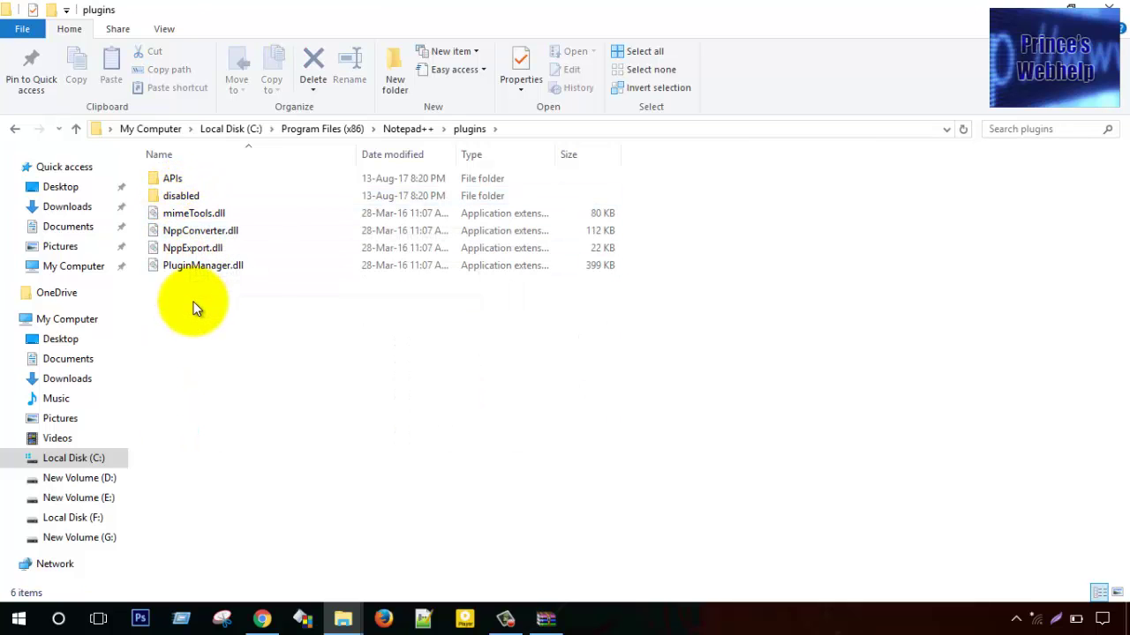
# Step: Extract the NppScripting folder from the WinRAR archive into the Notepad++ plugins folder, granting administrator permission
pyautogui.click(546, 620)
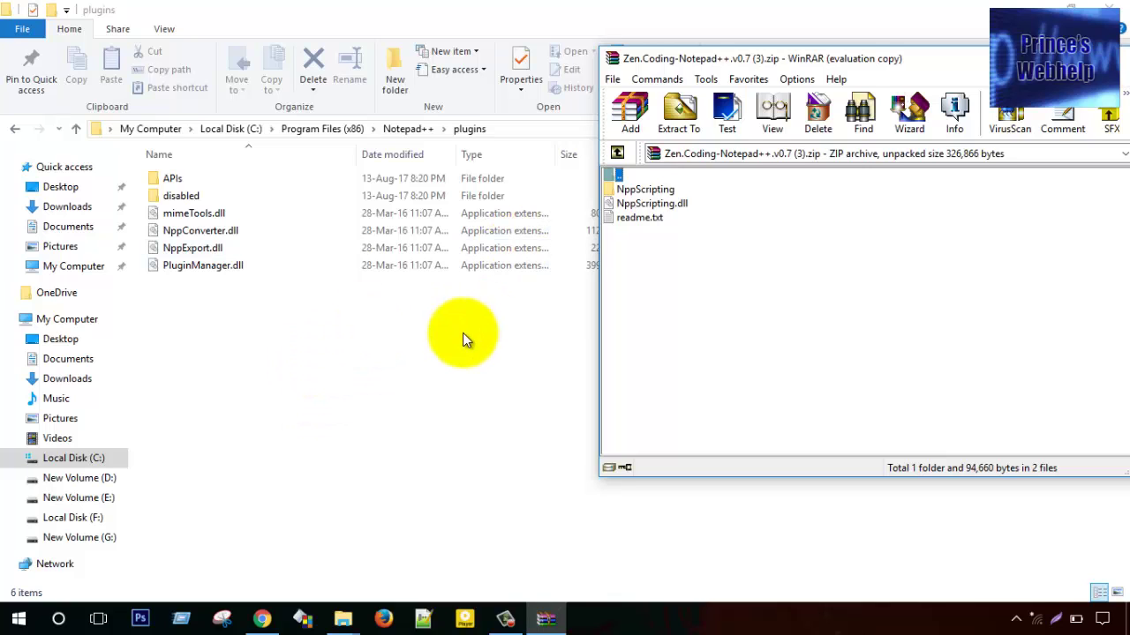
pyautogui.click(645, 189)
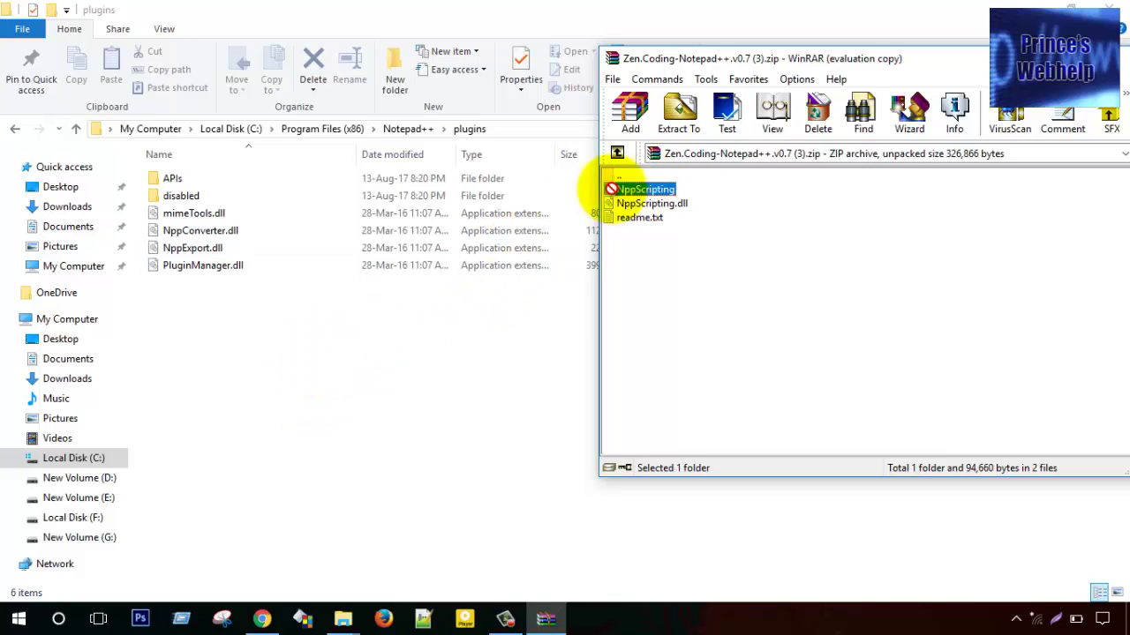
pyautogui.moveTo(647, 190); pyautogui.dragTo(222, 317)
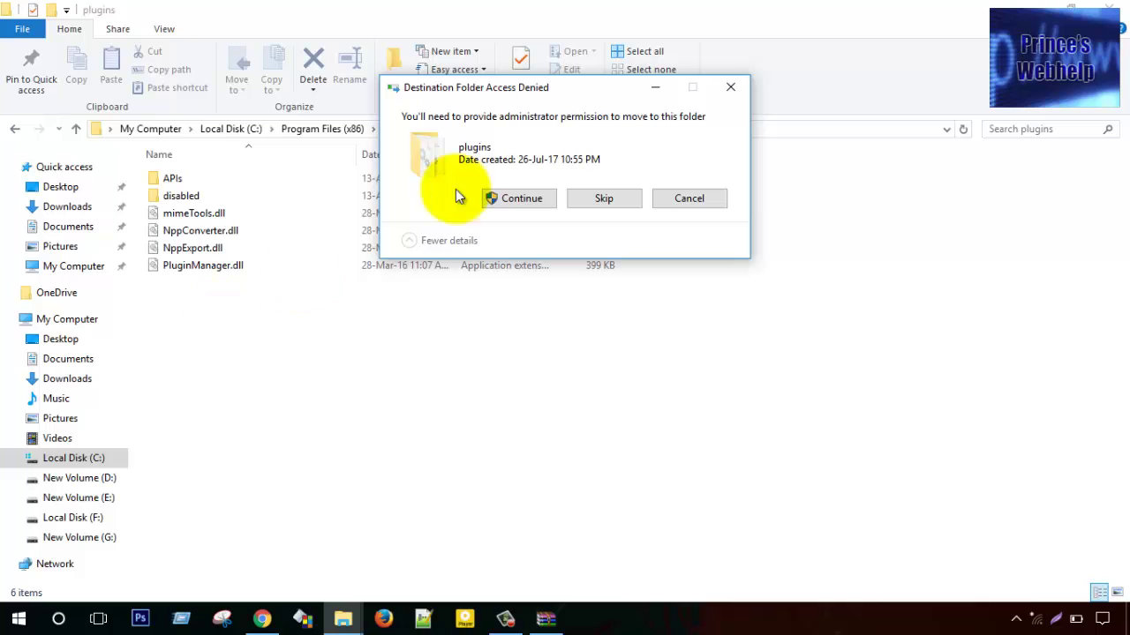
pyautogui.click(524, 190)
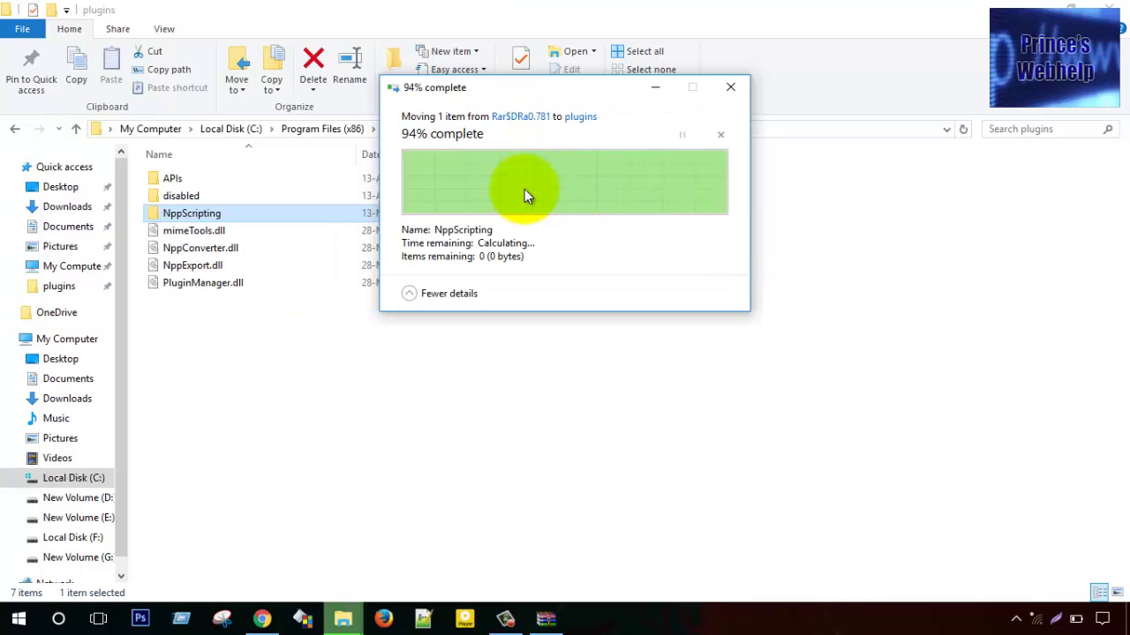
# Step: Extract NppScripting.dll from the WinRAR archive into the Notepad++ plugins folder, granting administrator permission, and deselect it there
pyautogui.click(544, 619)
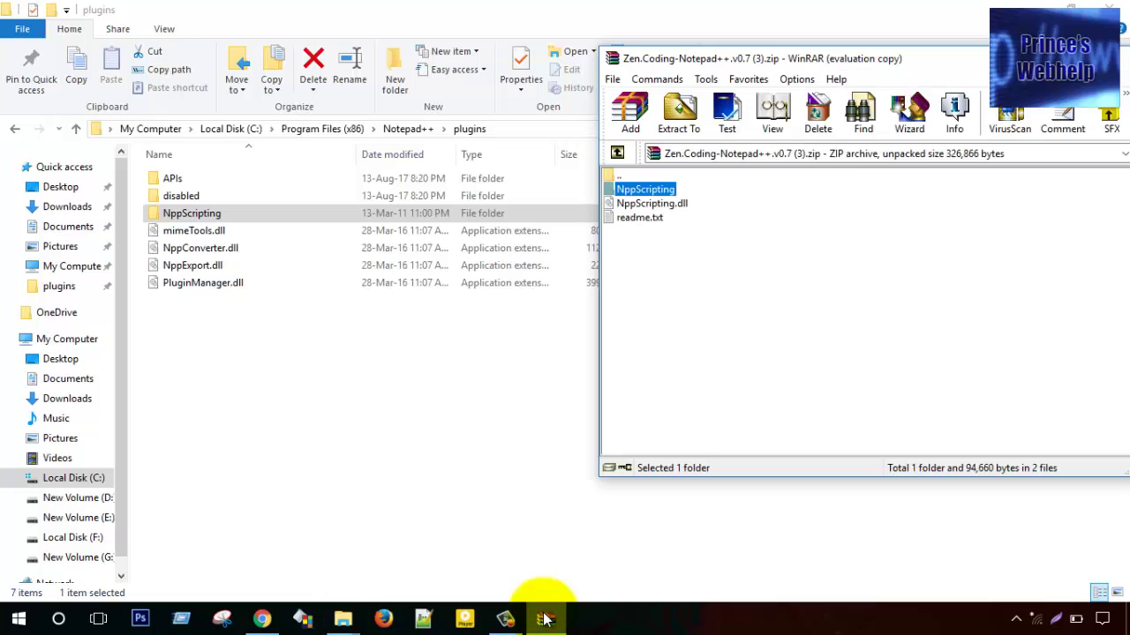
pyautogui.click(653, 204)
pyautogui.moveTo(660, 208); pyautogui.dragTo(220, 341)
pyautogui.click(510, 197)
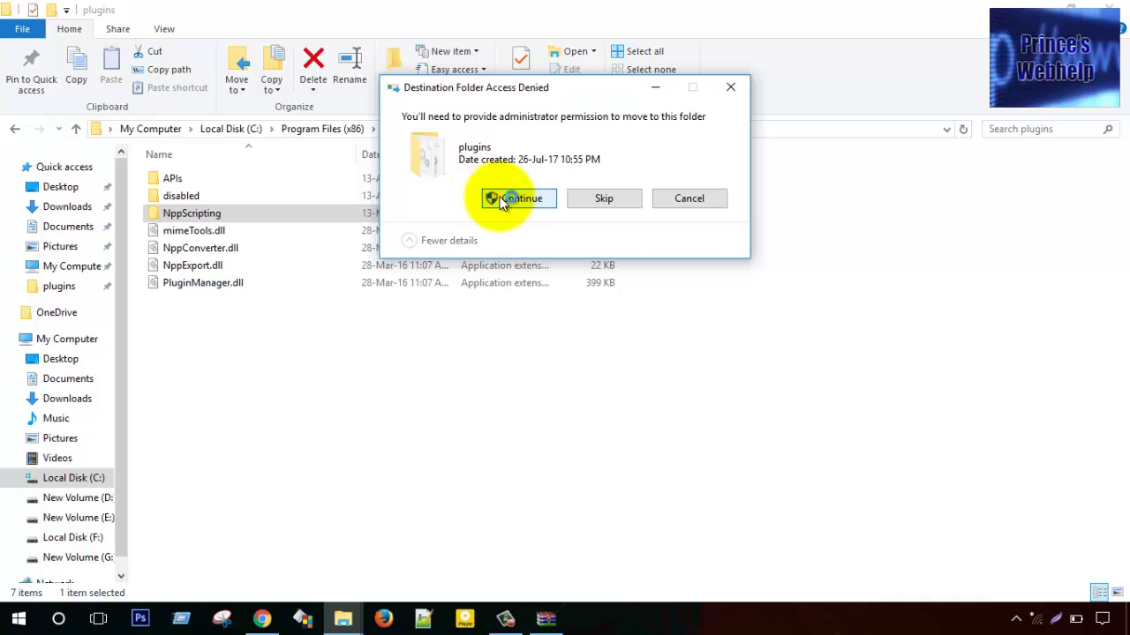
pyautogui.click(341, 379)
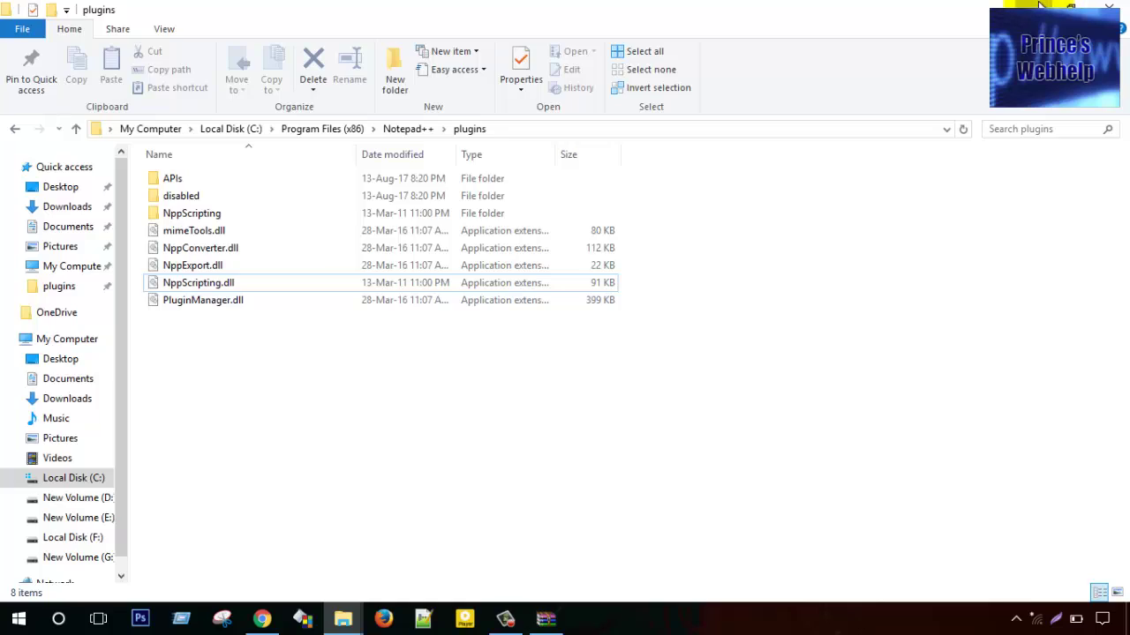
# Step: Clear the plugins folder and WinRAR archive windows off the screen and refresh the desktop
pyautogui.click(1116, 5)
pyautogui.click(1123, 58)
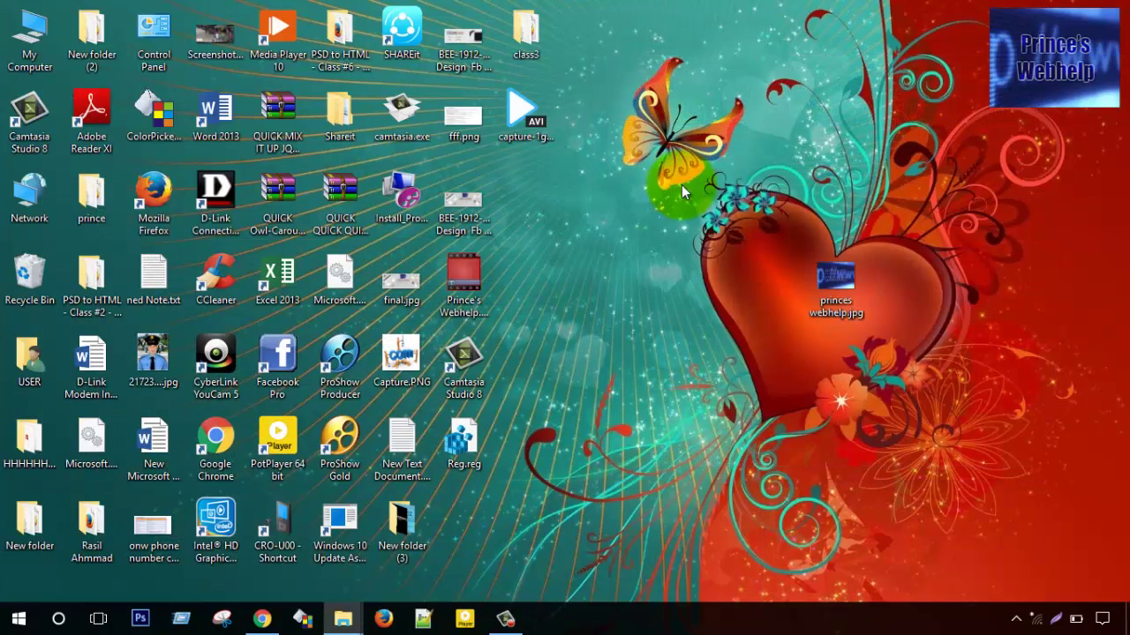
pyautogui.rightClick(671, 168)
pyautogui.click(680, 179)
pyautogui.rightClick(640, 150)
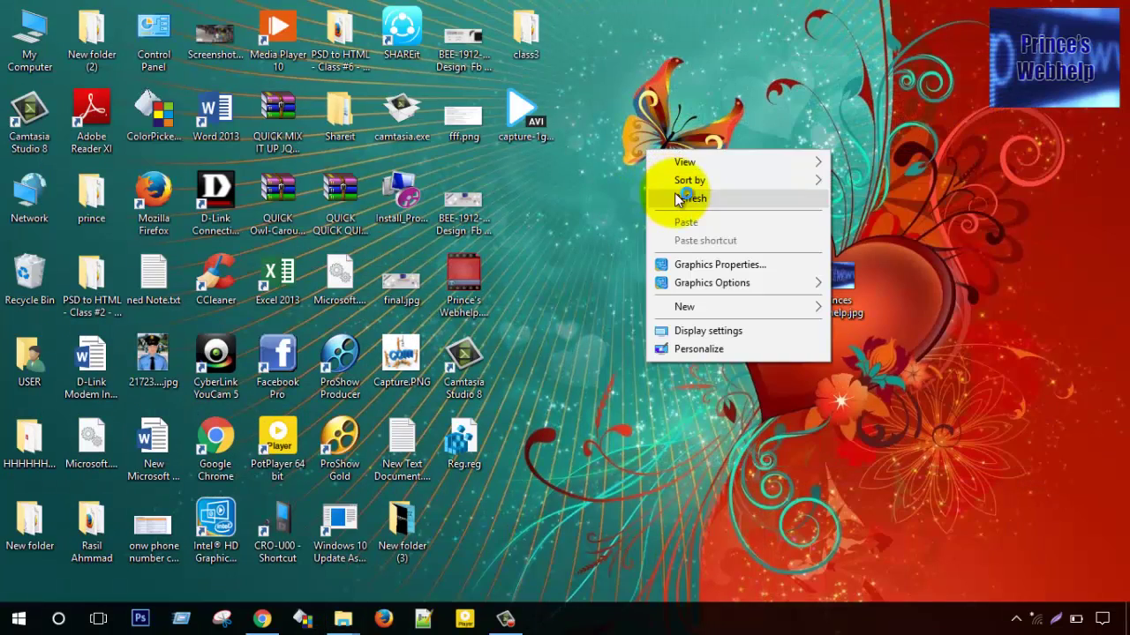
pyautogui.click(682, 199)
pyautogui.rightClick(664, 163)
pyautogui.click(697, 209)
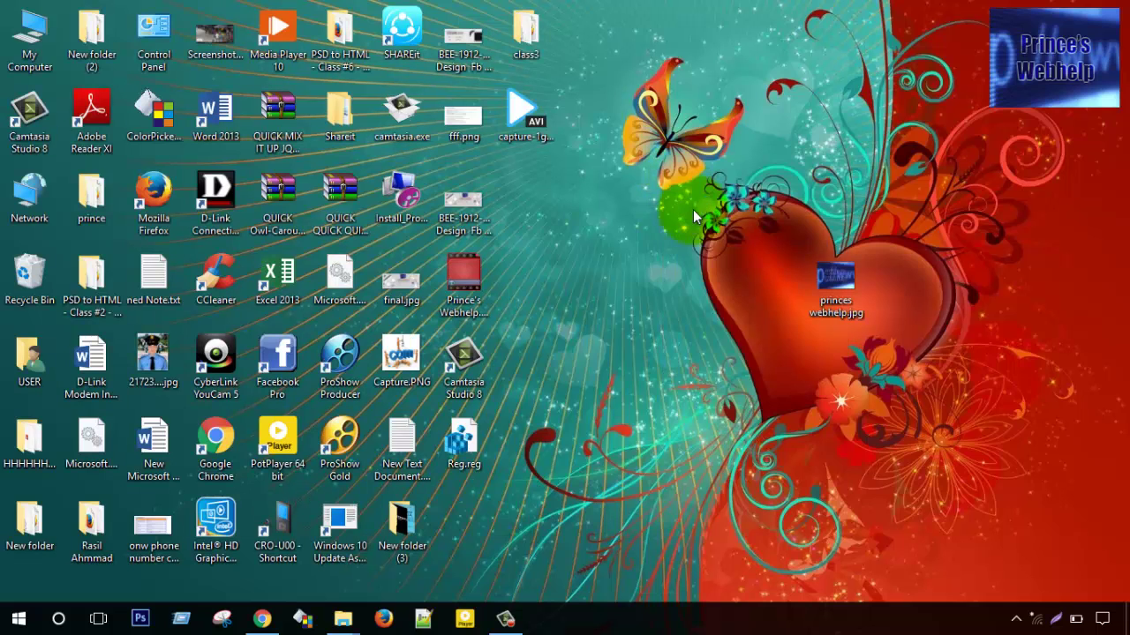
# Step: Open Notepad++ and expand the Zen Coding abbreviation html:5 into an HTML page skeleton in the empty new file
pyautogui.click(422, 621)
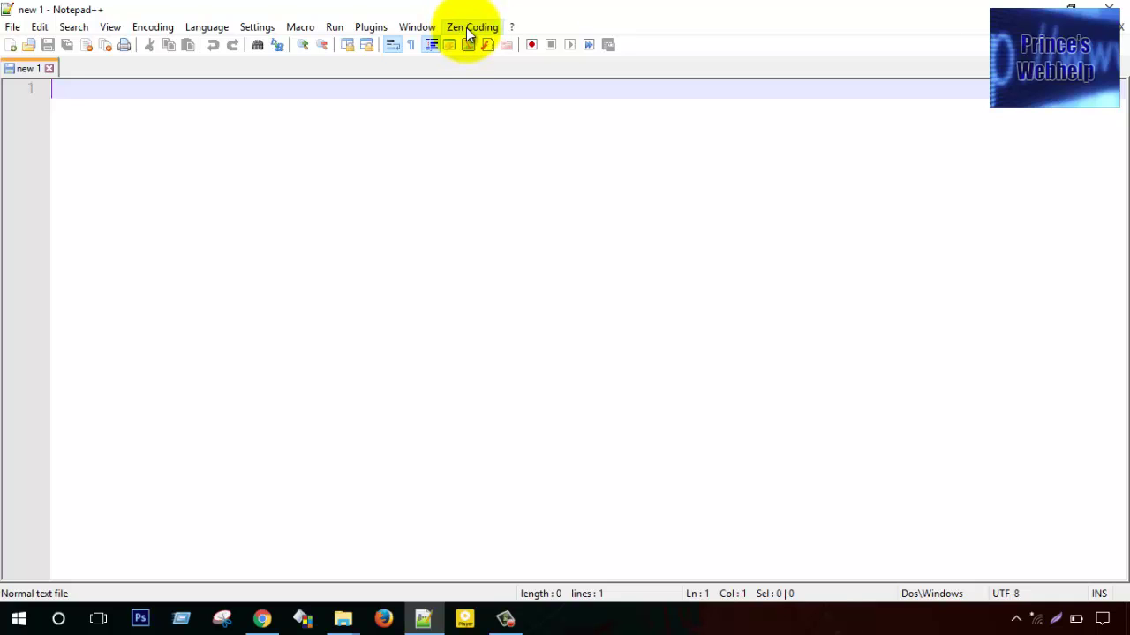
pyautogui.click(505, 620)
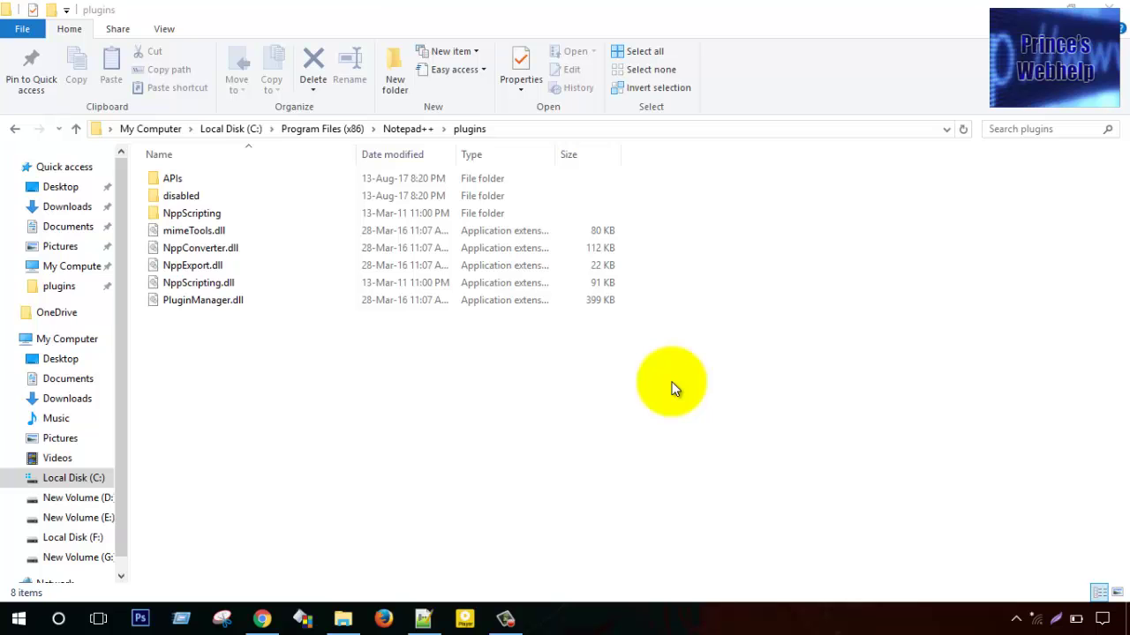
pyautogui.click(423, 615)
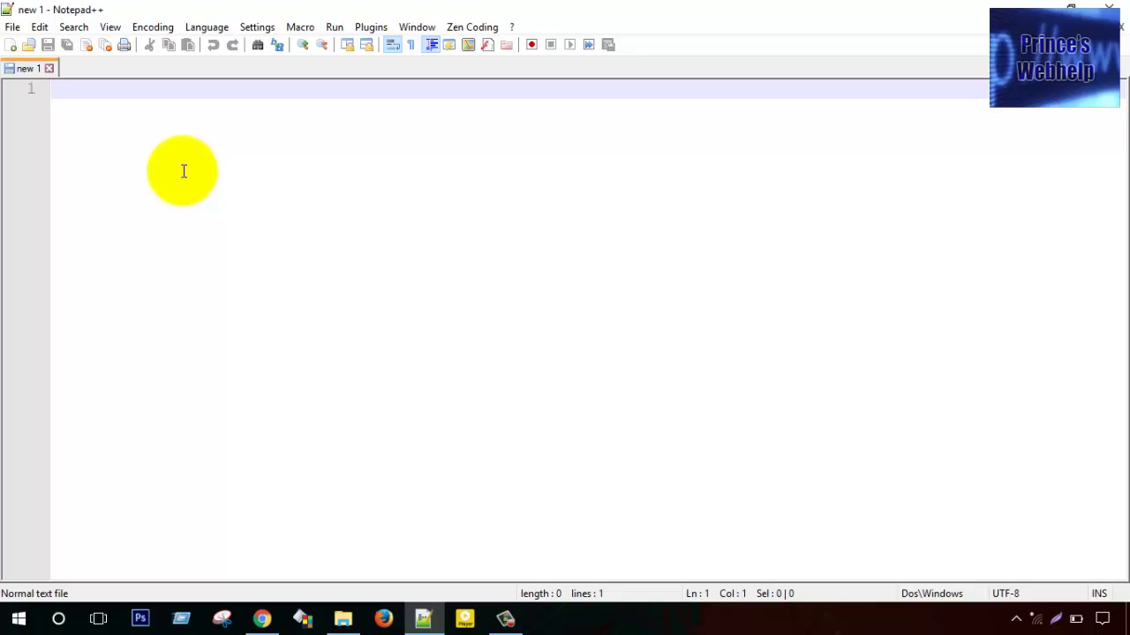
pyautogui.write('html:5')
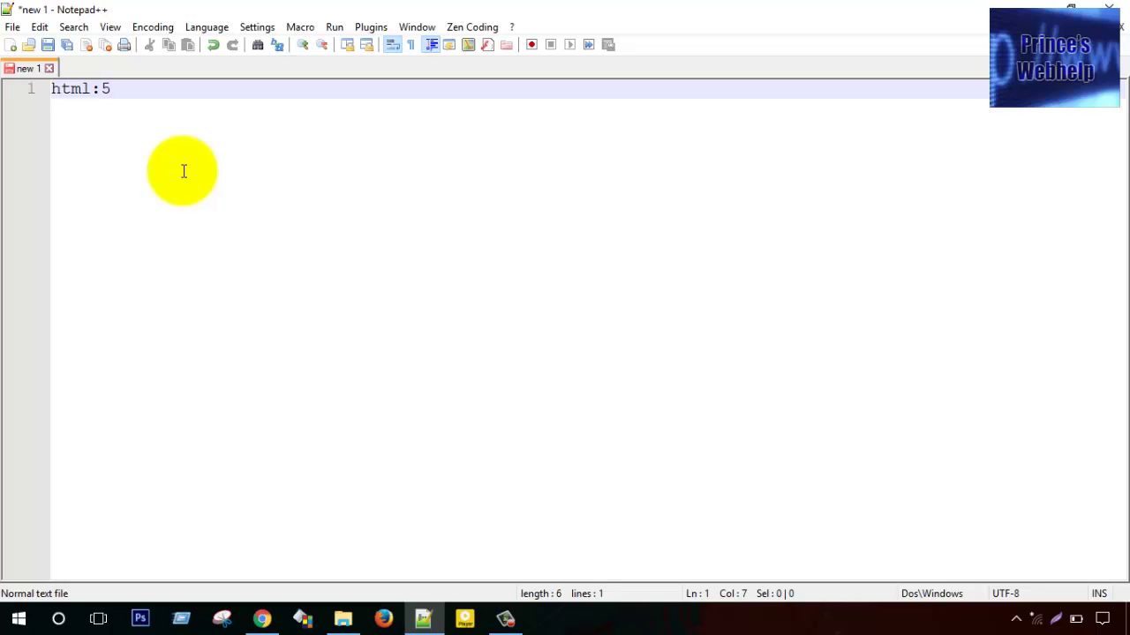
pyautogui.hotkey('ctrl', 'alt', 'Return')
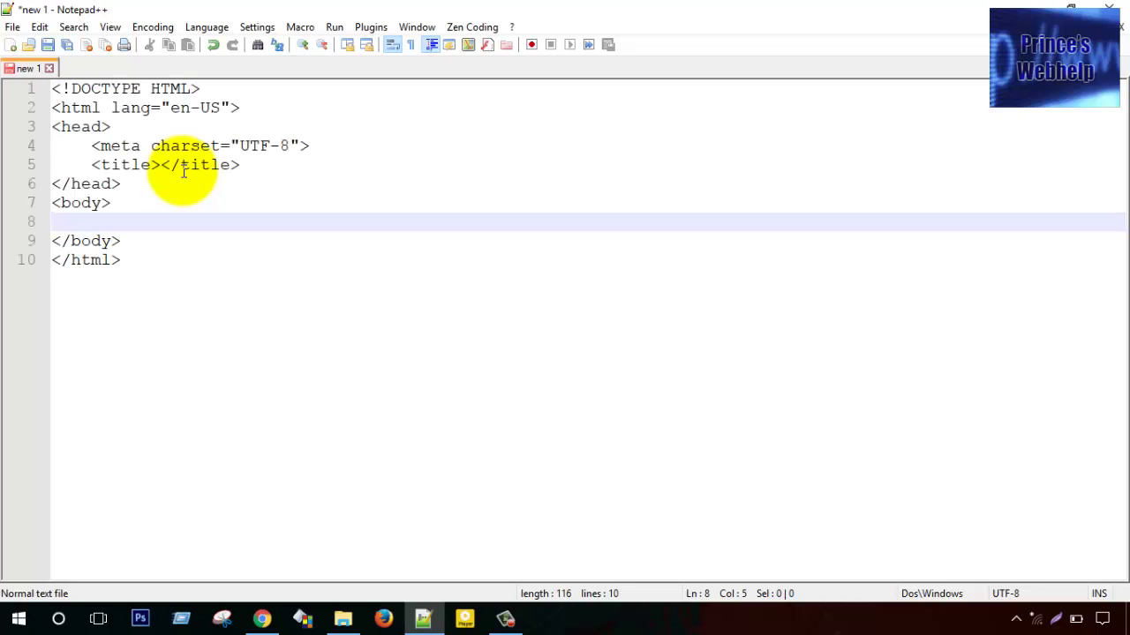